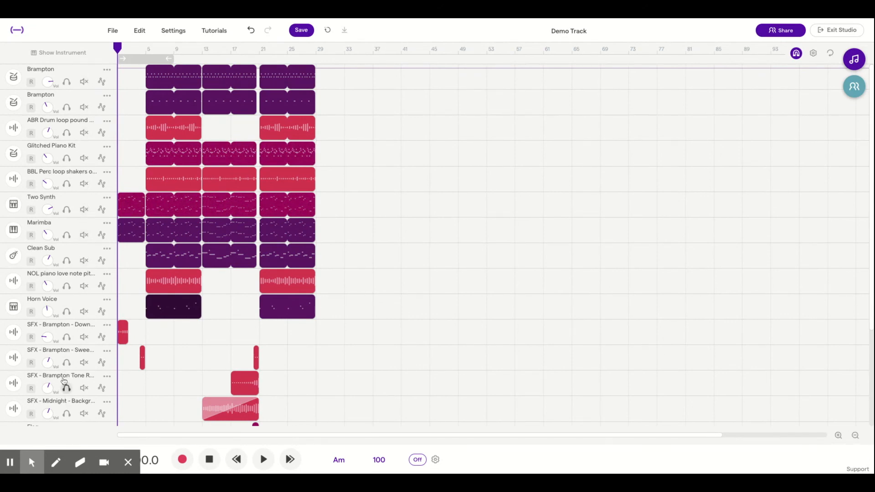
Zoom in on the arrangement timeline until roughly the first 16 bars fill the view
scroll(65, 387, "down", 3)
scroll(65, 314, "up", 3)
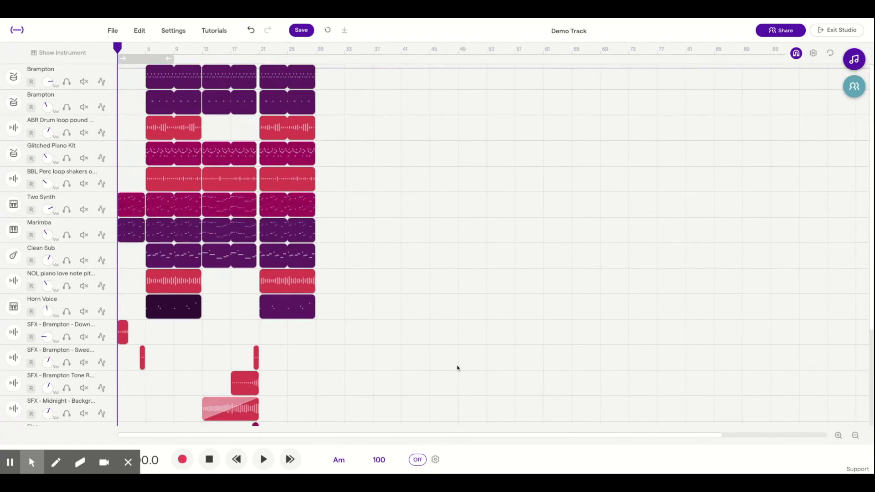
left_click(840, 440)
left_click(840, 440)
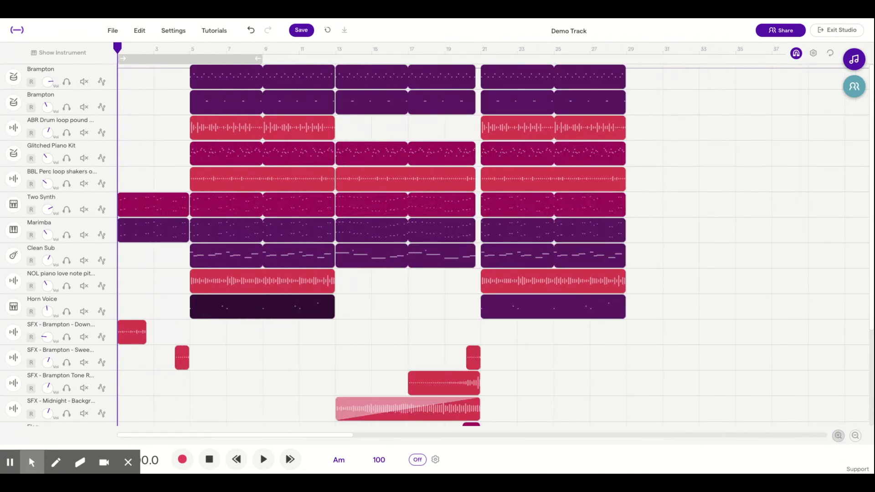
left_click(839, 436)
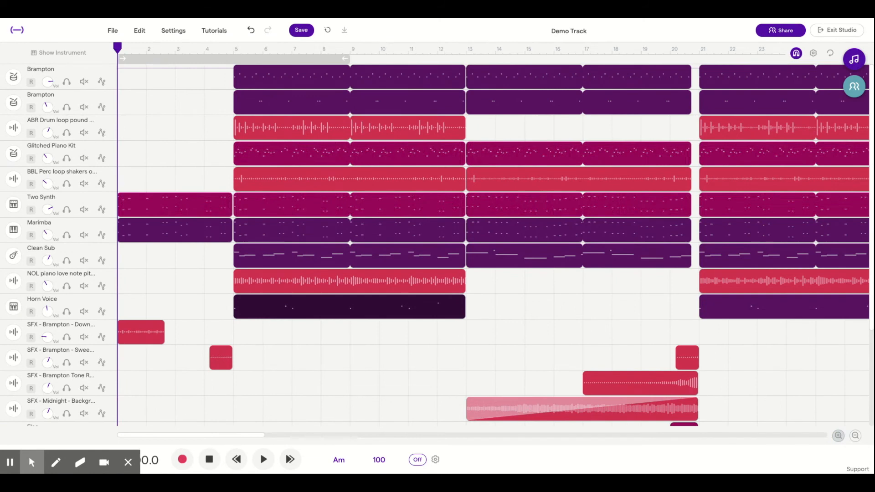
left_click(839, 435)
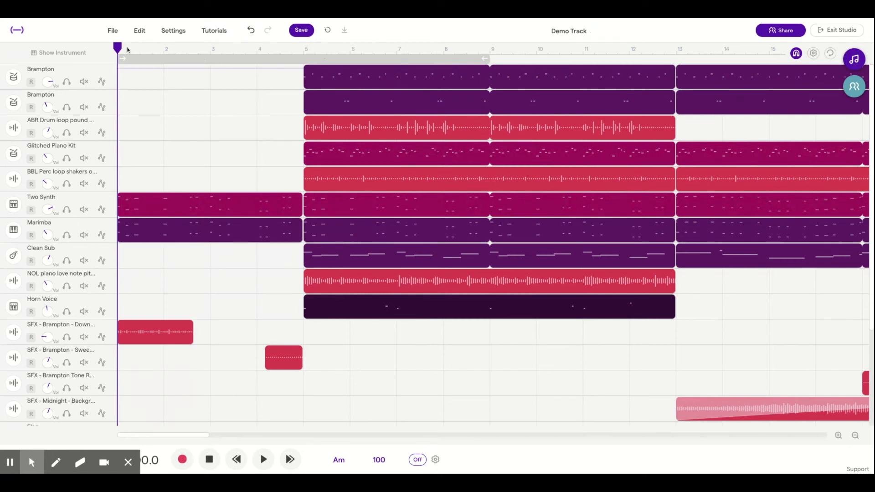
Move the playhead in increments along the timeline to about bar 12.5
key("space")
left_click(244, 51)
left_click(307, 47)
left_click(378, 48)
left_click(455, 46)
left_click(541, 47)
left_click(596, 47)
left_click(655, 47)
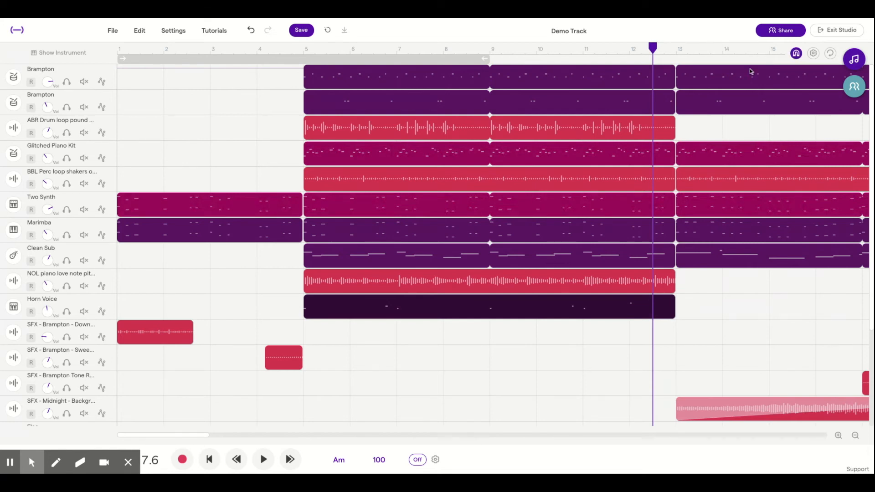
Shift the NOL piano love note clip half a bar later, then turn grid snapping off and reposition the clip freely
left_click_drag(457, 286, 475, 281)
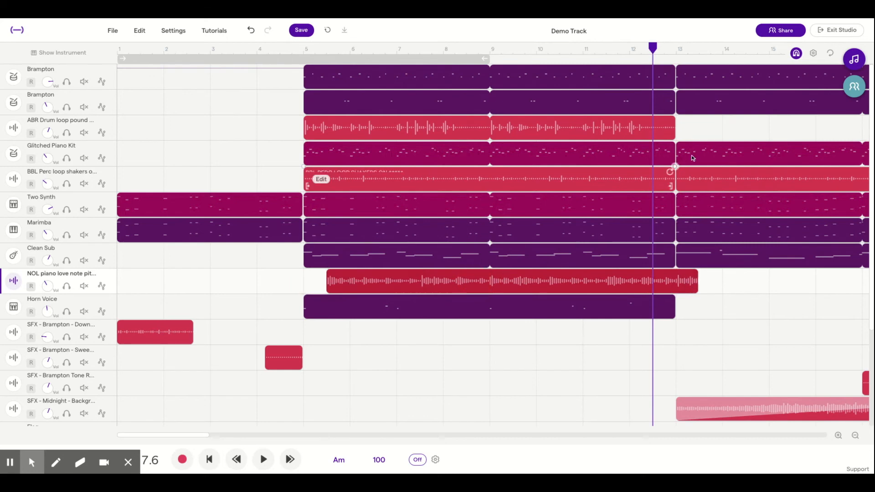
left_click(797, 54)
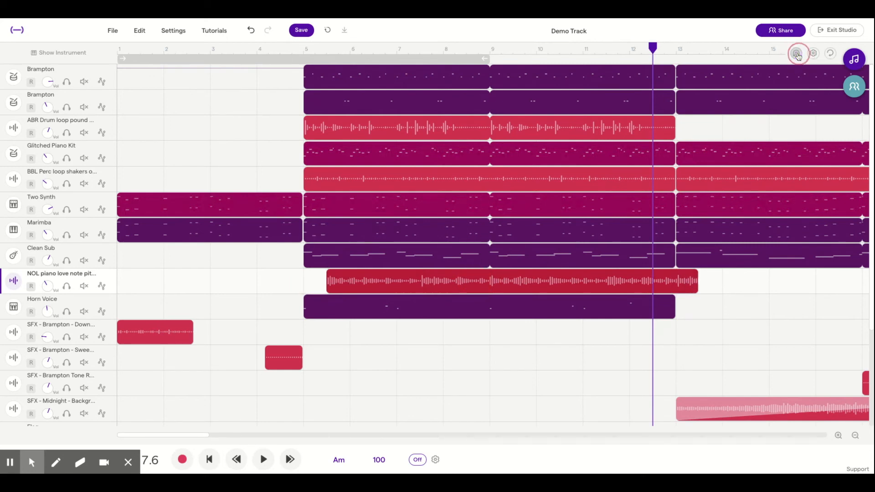
left_click_drag(518, 285, 311, 287)
left_click_drag(374, 286, 490, 313)
Turn grid snapping back on and move the NOL piano love note clip back to bar 5
left_click(796, 53)
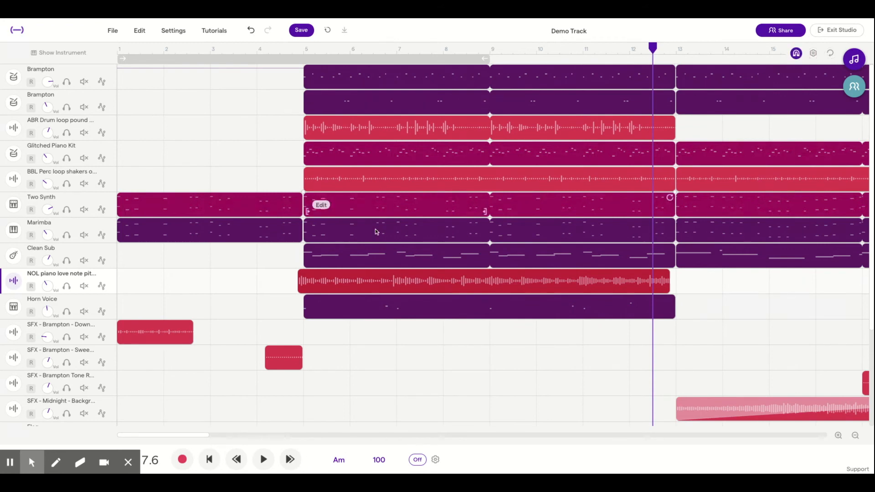
left_click_drag(338, 279, 344, 279)
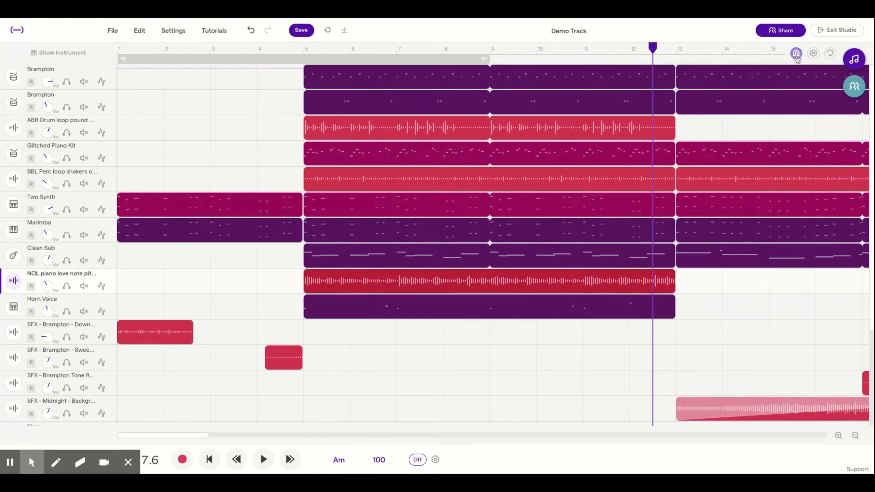
Set the grid size to 1/1 and move the NOL piano love note clip to bar 6
left_click(814, 53)
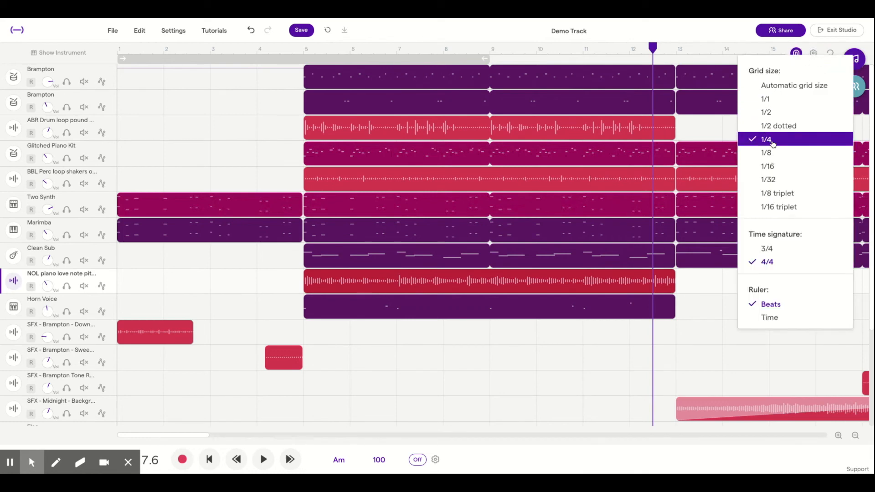
left_click(775, 98)
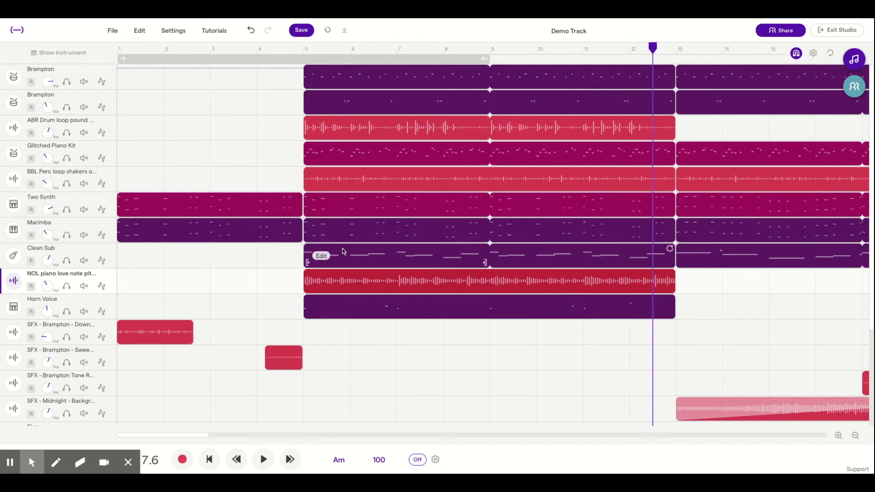
left_click(365, 280)
mouse_move(365, 280)
left_mouse_down()
mouse_move(223, 280)
mouse_move(373, 280)
left_mouse_up()
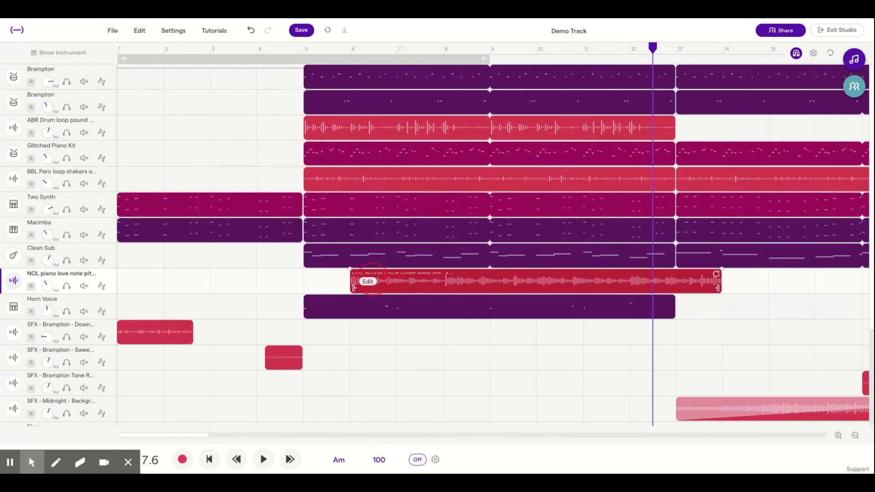
Choose a finer grid size and move the NOL piano love note clip to start at bar 5
left_click(814, 53)
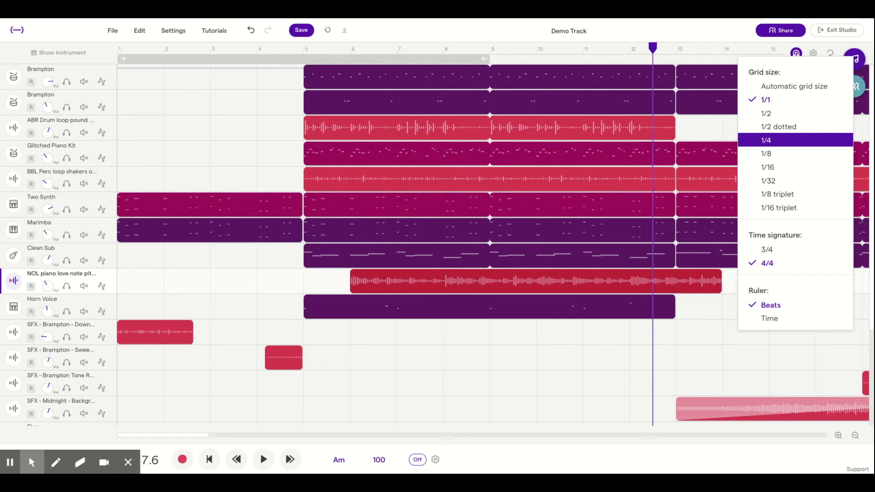
left_click(778, 159)
left_click_drag(507, 280, 460, 282)
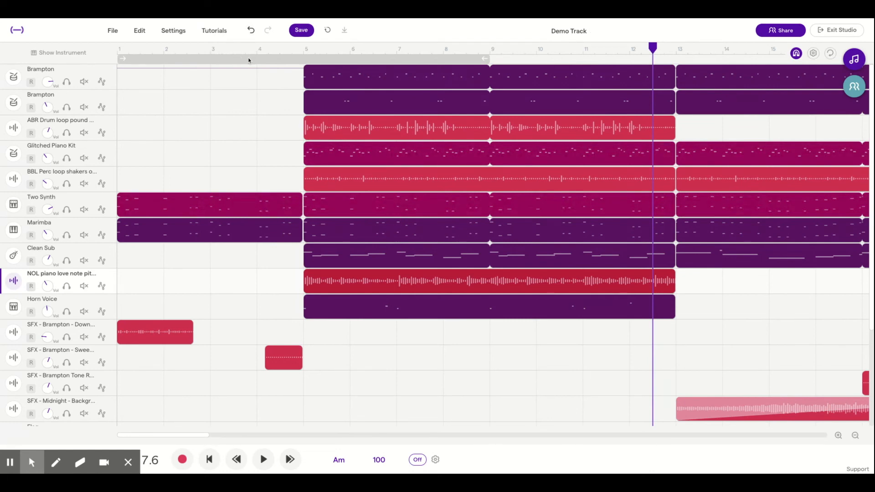
Return the playhead to the start, play the arrangement to about bar 9 and stop
left_click(209, 459)
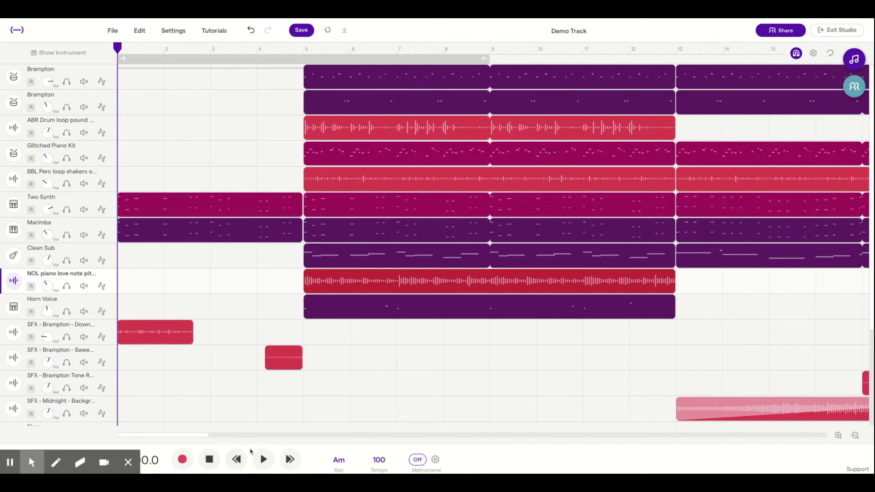
left_click(264, 460)
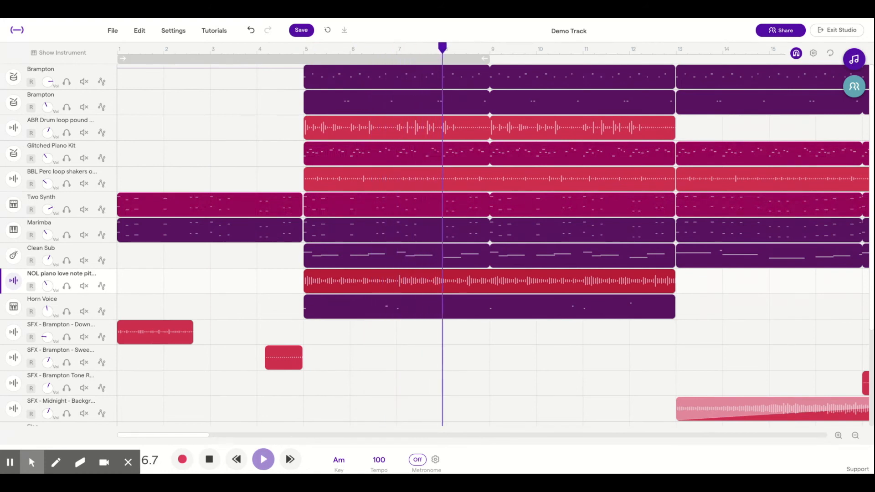
left_click(211, 463)
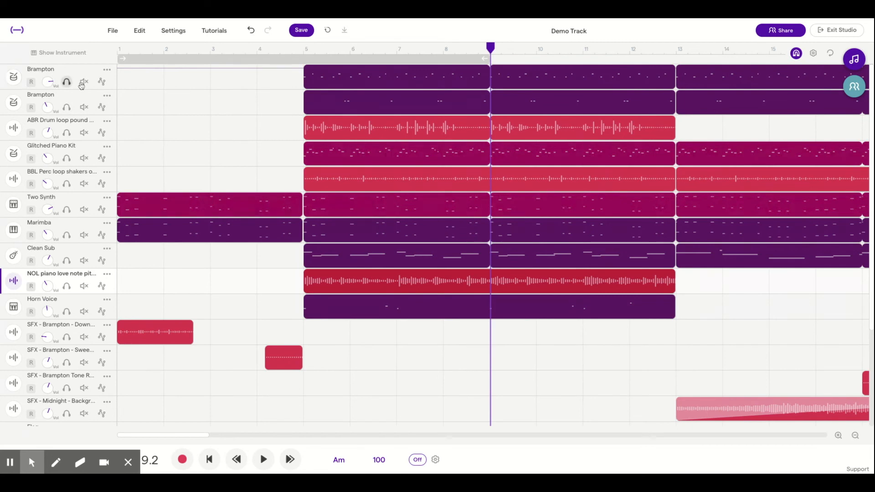
Arm the first Brampton drum track for recording, disarm it, and try out its volume control
left_click(31, 83)
scroll(75, 202, "down", 1)
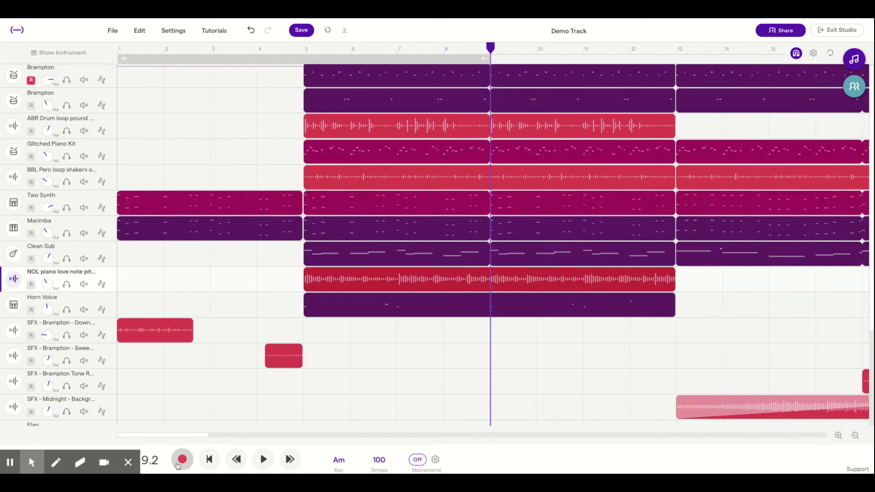
left_click(33, 82)
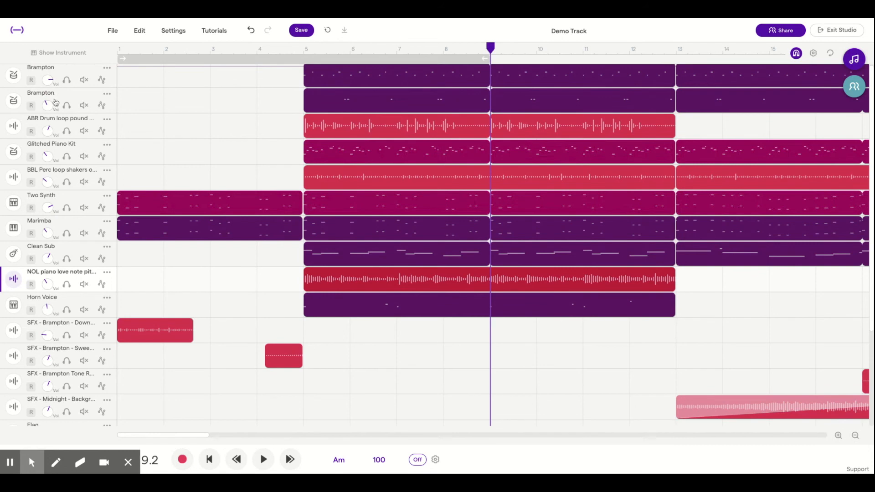
mouse_move(47, 83)
left_mouse_down()
mouse_move(49, 68)
mouse_move(55, 122)
mouse_move(53, 89)
left_mouse_up()
Solo the first Brampton track, play from near bar 5, and add the NOL piano and Marimba tracks to the solo
left_click(66, 81)
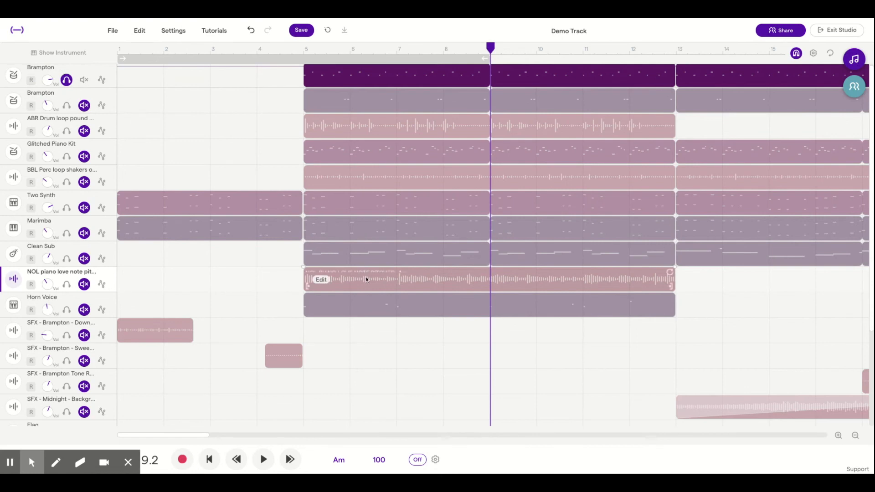
left_click(292, 50)
key("space")
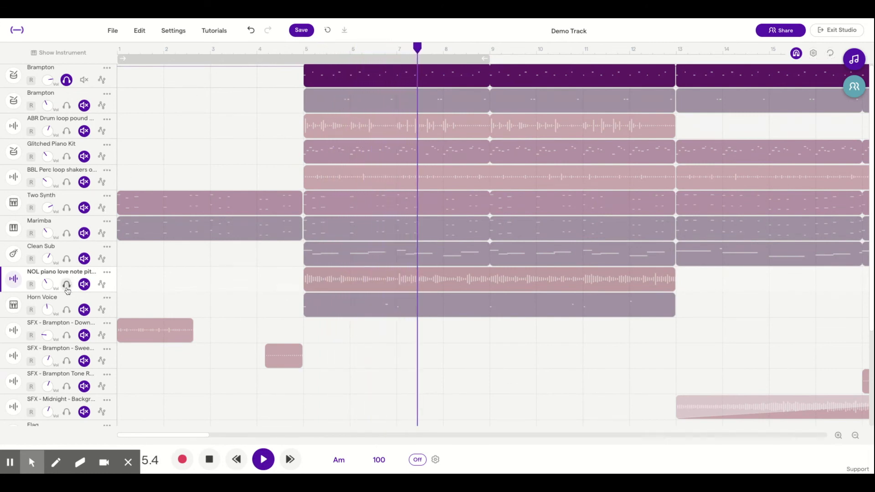
left_click(67, 288)
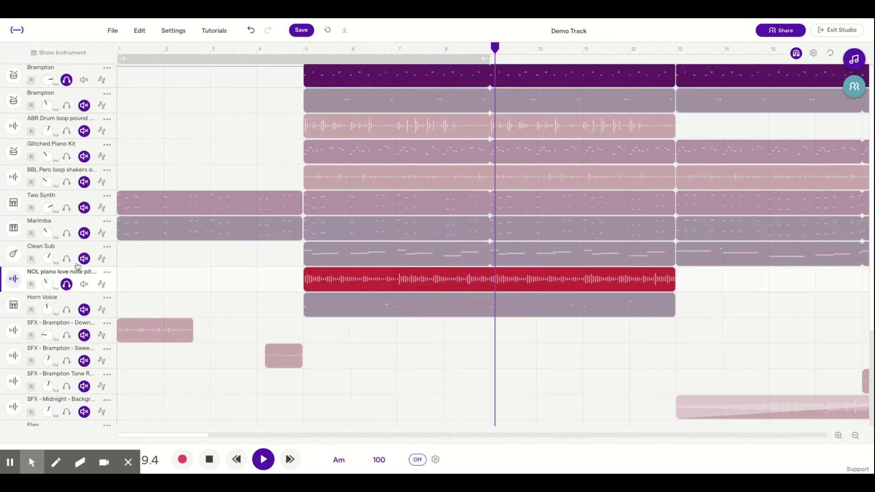
left_click(67, 234)
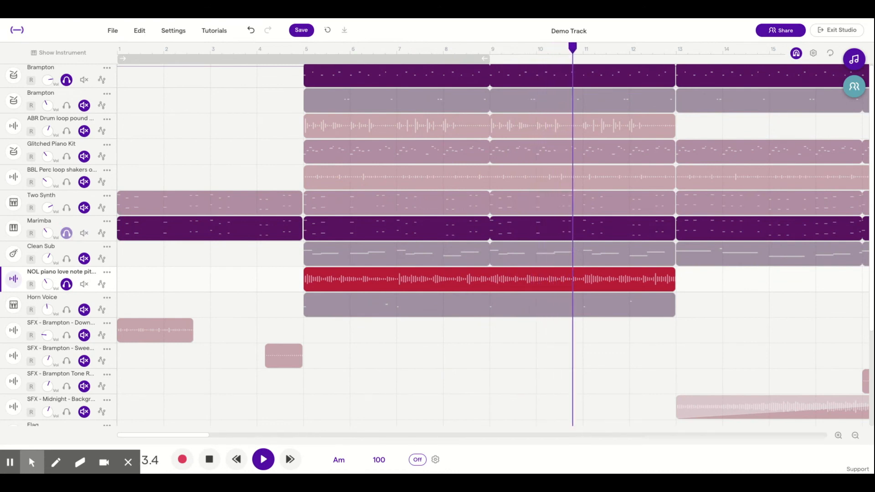
key("space")
Release the track solos, then mute and unmute the first Brampton, Marimba and NOL piano tracks
left_click(66, 285)
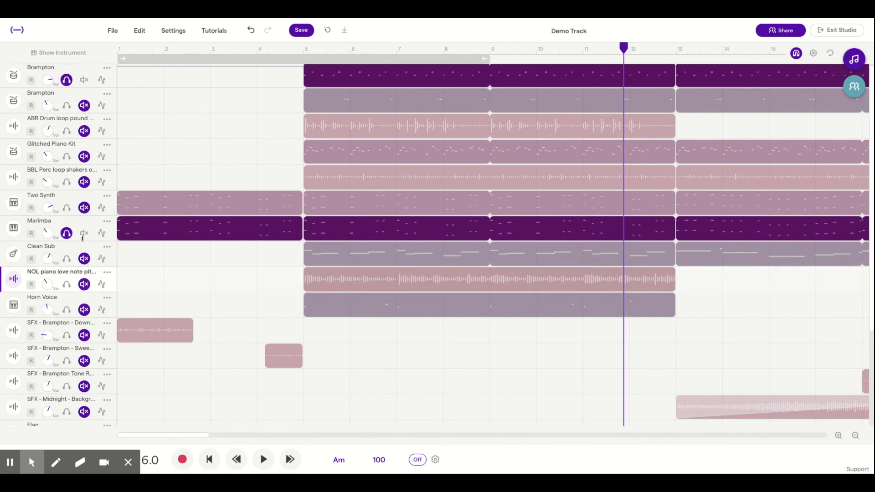
left_click(66, 234)
left_click(84, 81)
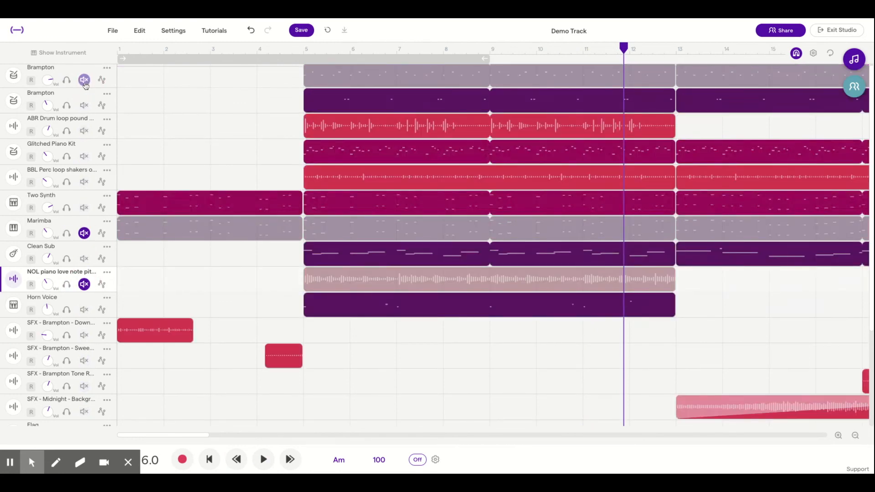
left_click(84, 285)
left_click(84, 233)
left_click(85, 80)
Play from about bar 5 and mute the Clean Sub, Marimba, ABR Drum loop and NOL piano tracks one by one
left_click(235, 65)
left_click(264, 460)
left_click(301, 119)
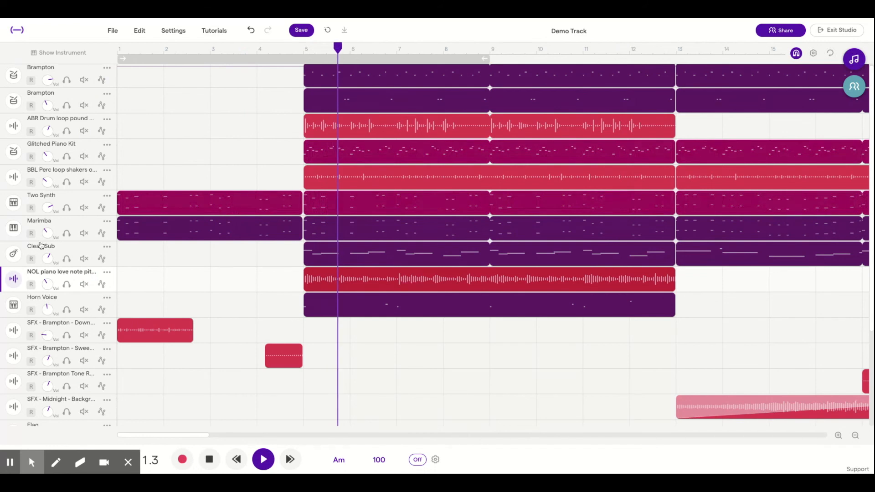
left_click(84, 259)
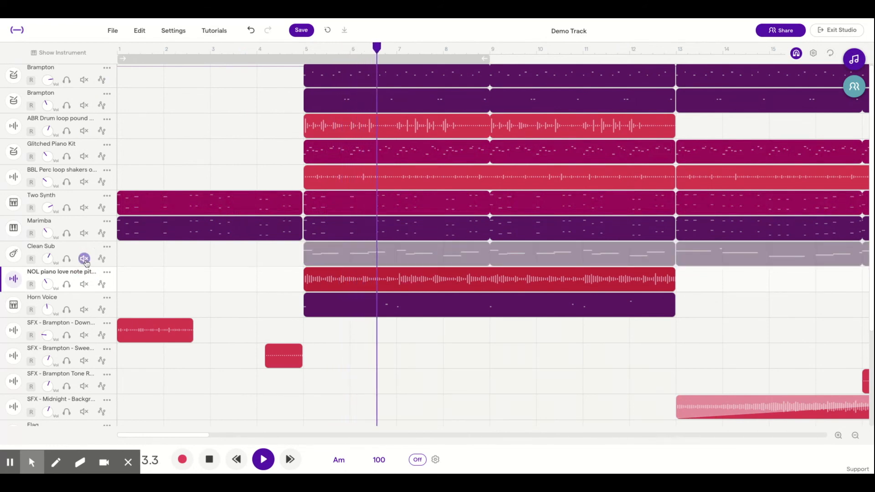
left_click(85, 233)
left_click(84, 131)
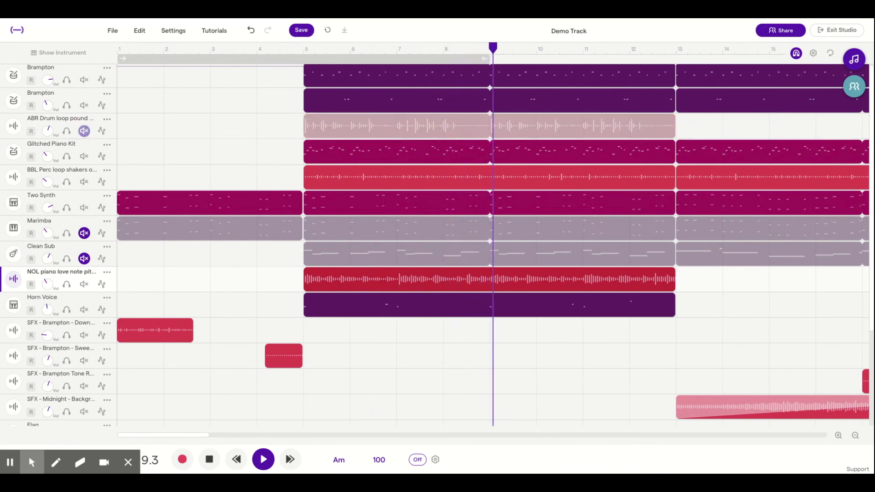
left_click(84, 285)
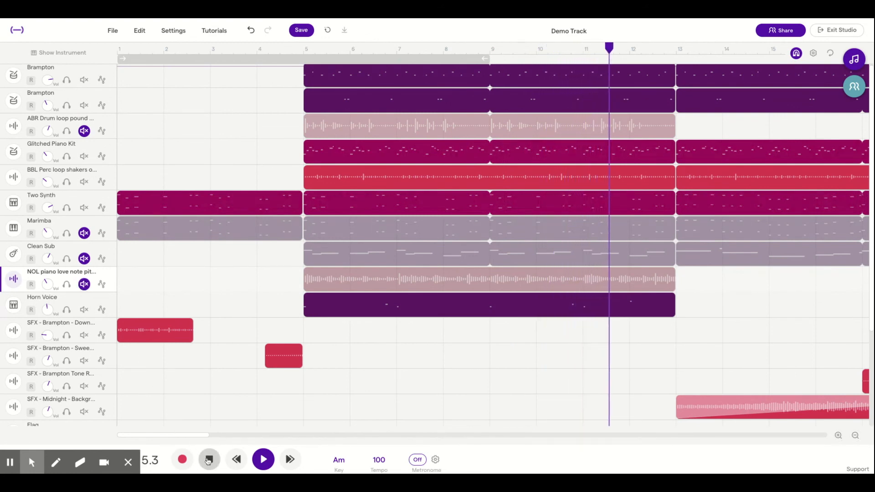
Stop playback and unmute the ABR Drum loop and Marimba tracks
left_click(210, 459)
left_click(85, 131)
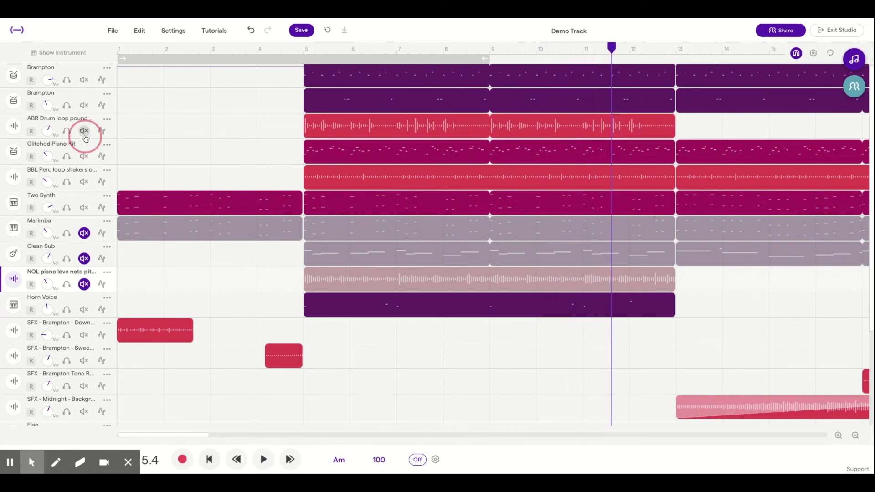
left_click(84, 233)
Show the Glitched Piano Kit track's automation lane and view the parameters that can be automated
left_click(101, 156)
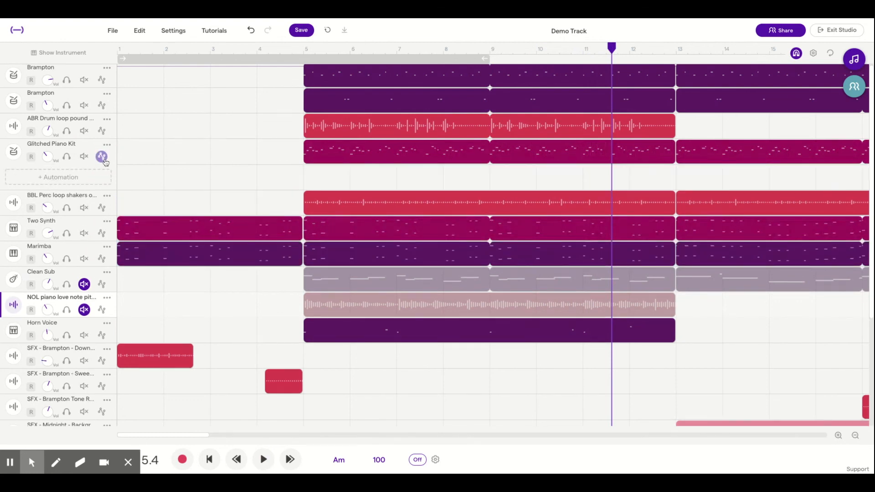
left_click(102, 178)
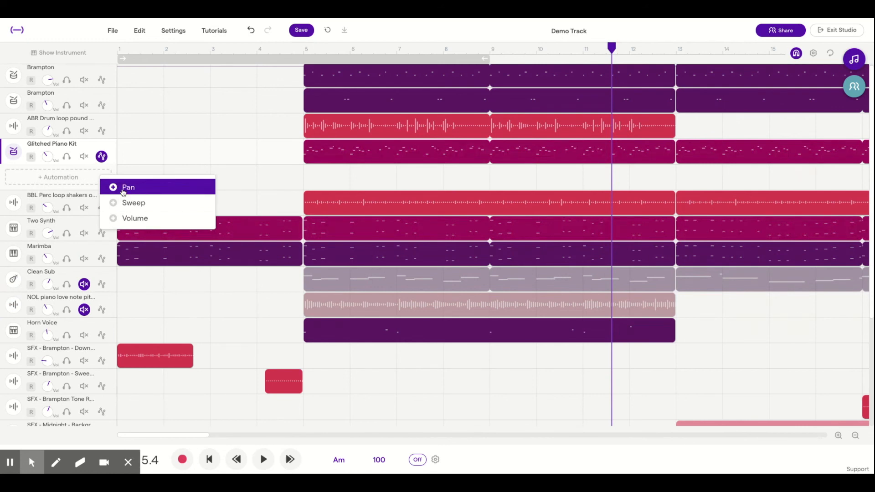
left_click(102, 157)
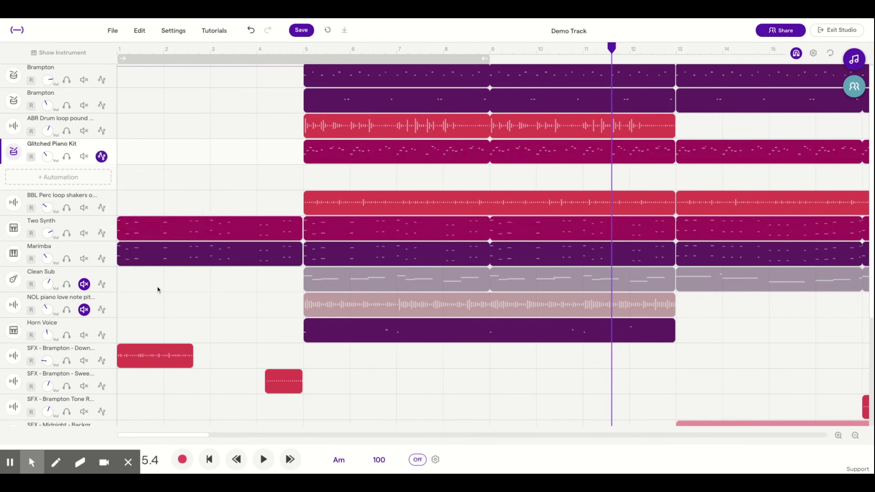
Arm the SFX - Midnight track for recording, answering that no headphones are in use and acknowledging the monitoring notice
scroll(210, 372, "down", 1)
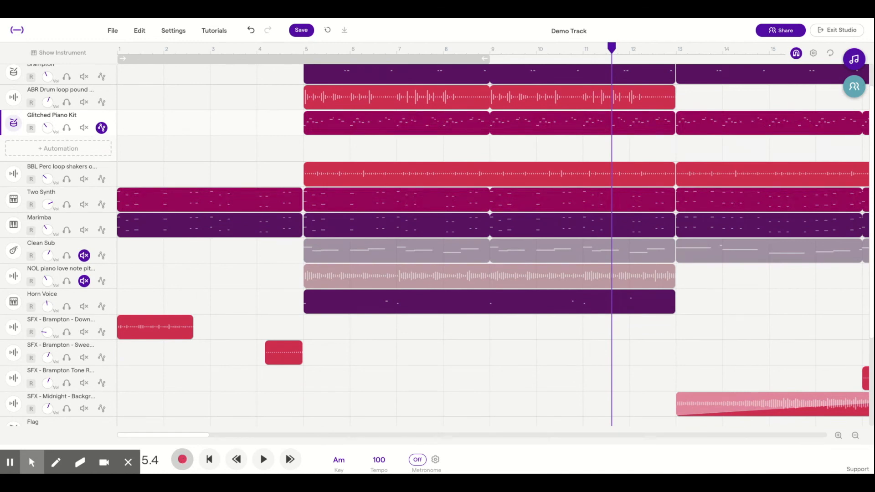
left_click(32, 409)
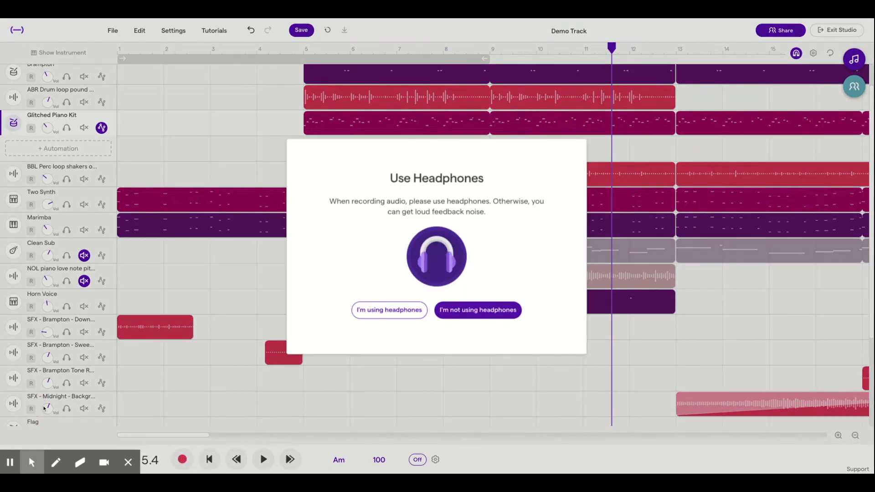
left_click(450, 322)
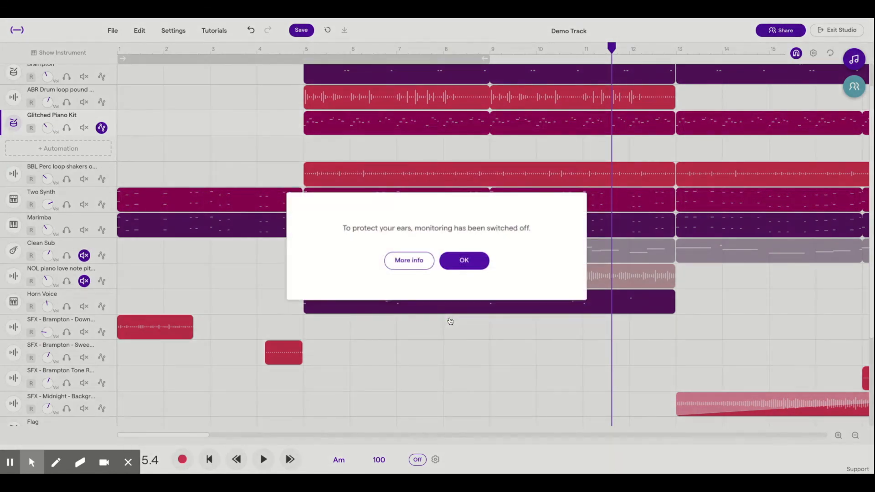
left_click(465, 260)
Return the playhead to the start, fast-forward it bar by bar to bar 5, and rewind it to bar 3
left_click(208, 460)
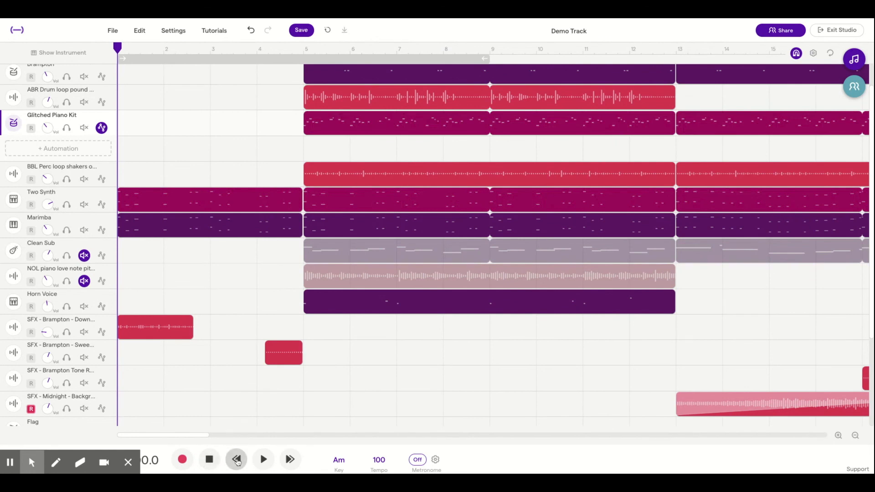
left_click(290, 461)
left_click(290, 461)
left_click(290, 461)
left_click(290, 460)
left_click(290, 460)
left_click(233, 460)
left_click(235, 460)
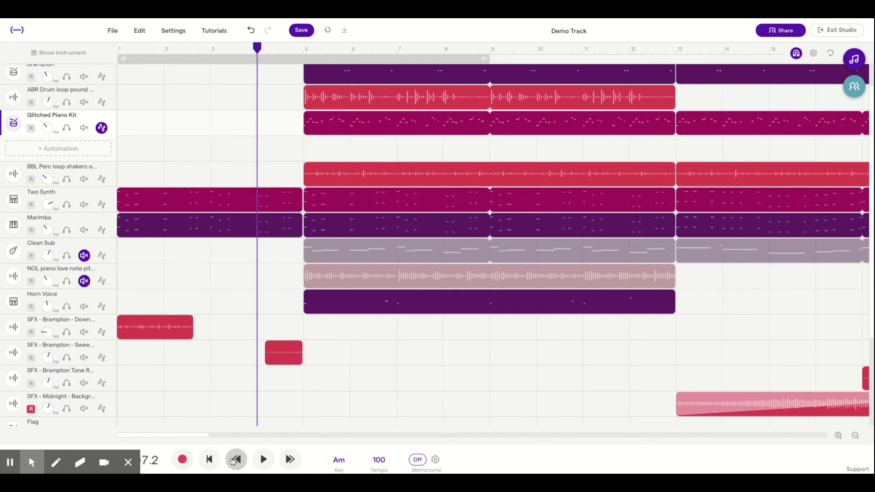
left_click(234, 460)
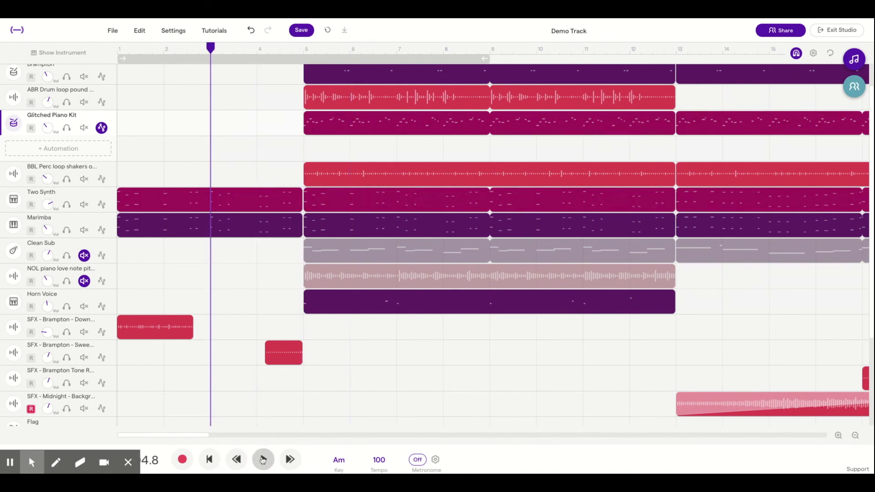
Keep the project key at A minor and confirm the tempo at 100 BPM
left_click(339, 462)
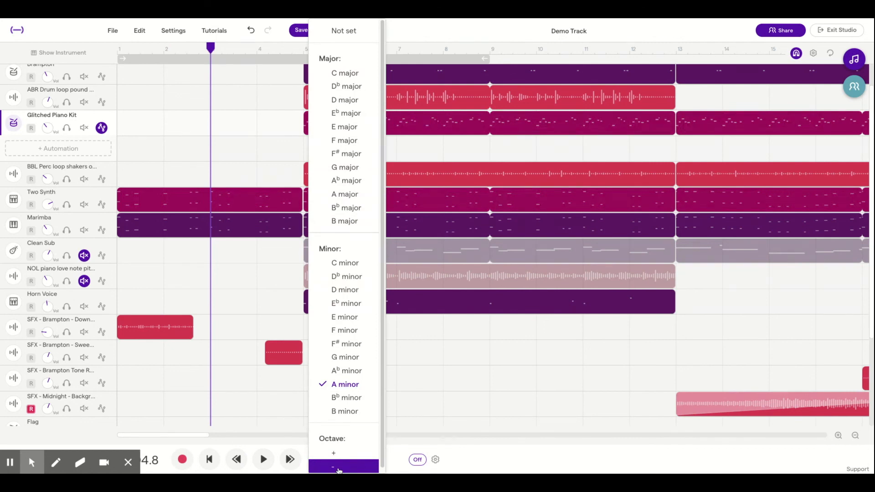
left_click(345, 384)
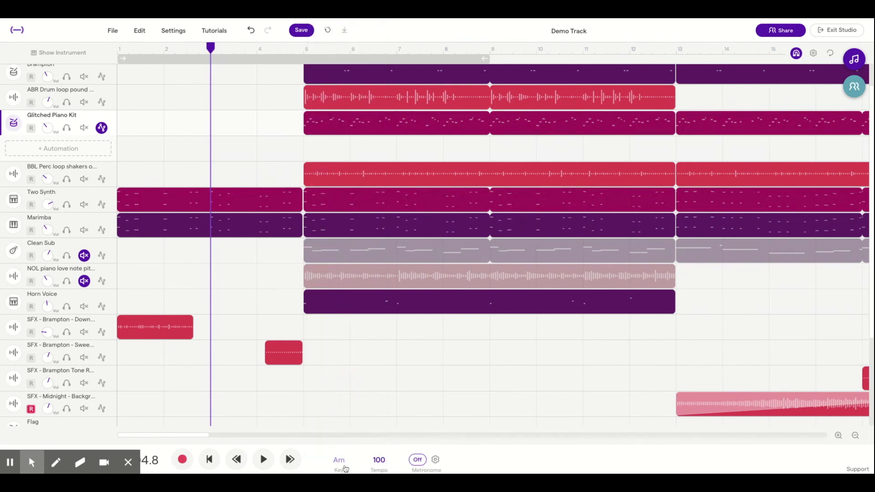
left_click(385, 464)
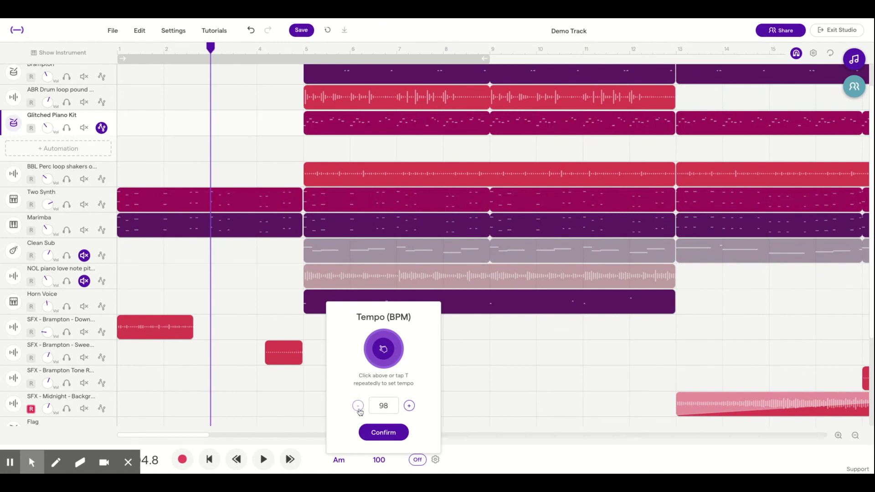
left_click(409, 406)
left_click(409, 406)
left_click(383, 433)
Try out tap tempo in the tempo settings and confirm them
left_click(381, 461)
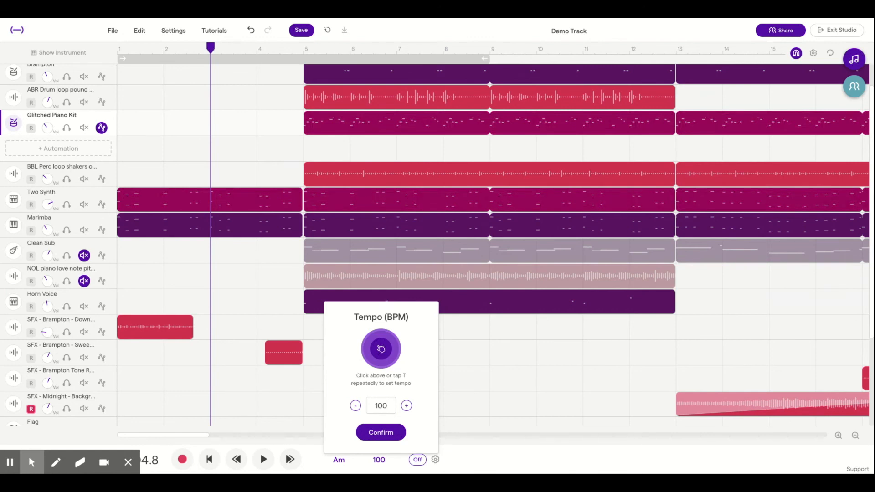
left_click(381, 349)
left_click(381, 350)
left_click(373, 433)
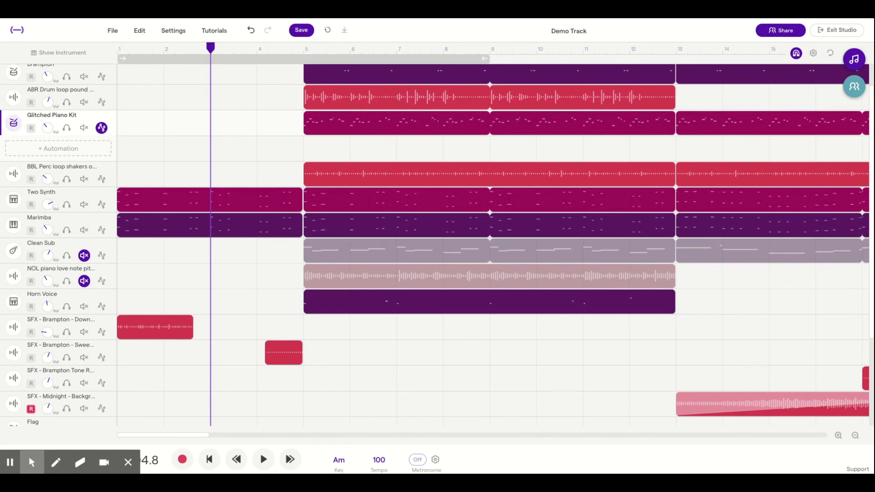
Play from bar 3 with the metronome on, switching its sound to Click, Tick and finally Clave
left_click(418, 459)
left_click(270, 459)
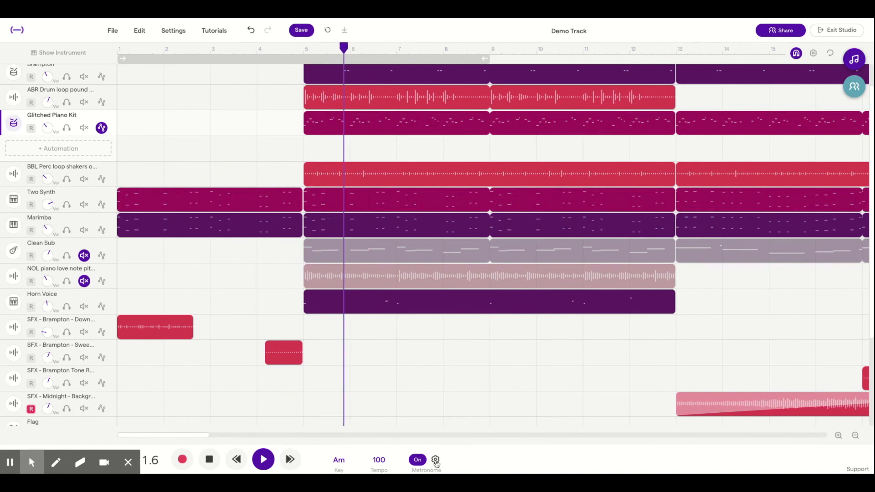
left_click(436, 461)
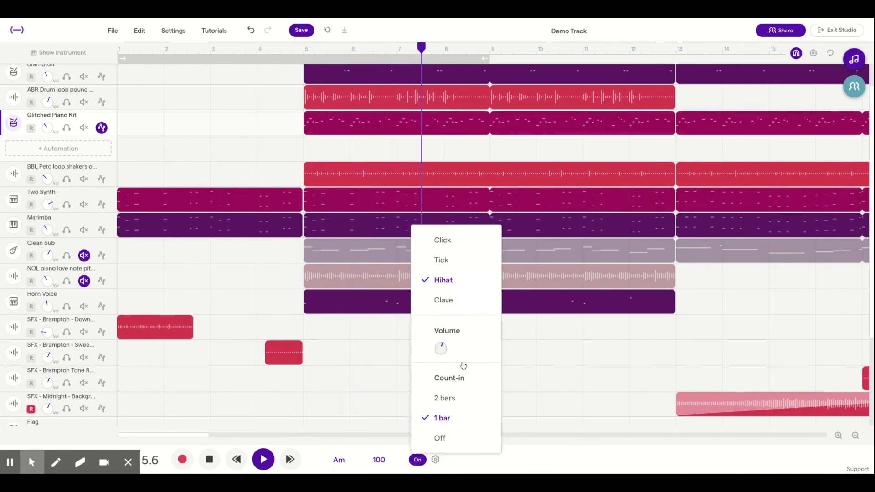
left_click(457, 247)
left_click(435, 459)
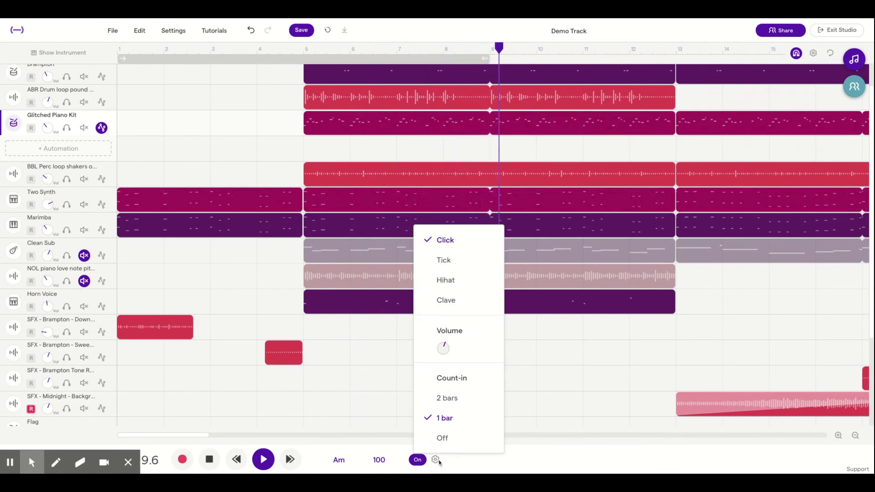
left_click(455, 268)
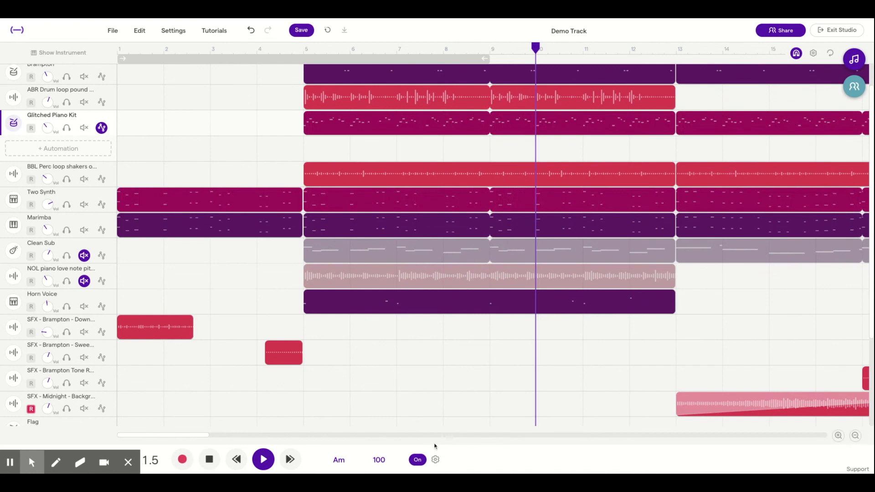
left_click(435, 459)
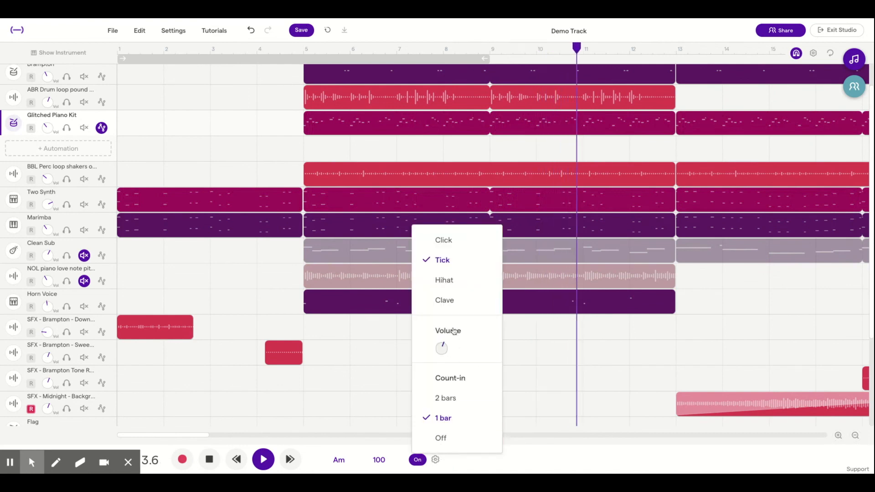
left_click(455, 305)
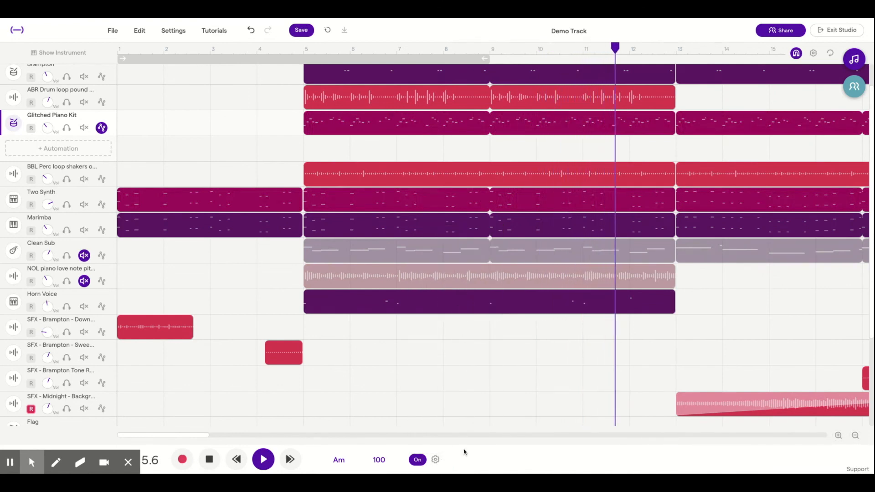
Switch the metronome off, stop playback, and switch the metronome back on
left_click(417, 460)
left_click(210, 459)
left_click(421, 460)
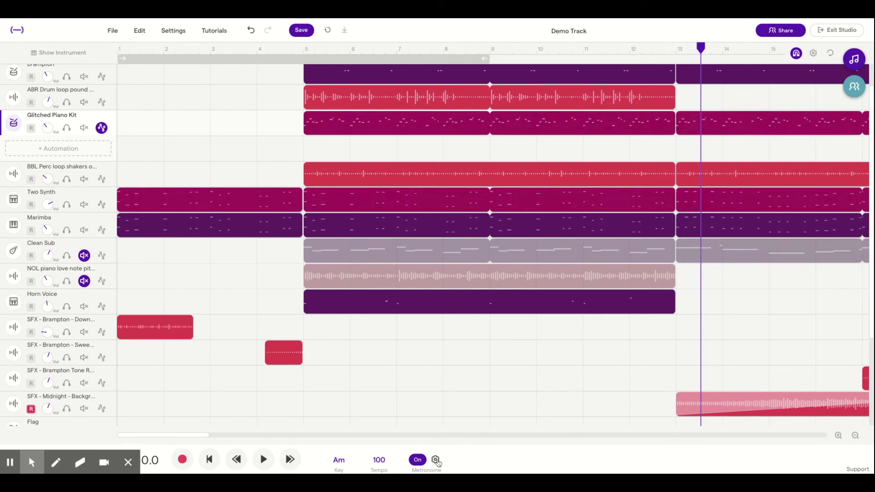
Raise the metronome volume slightly in its settings, leaving the count-in at 1 bar
left_click(436, 461)
mouse_move(446, 351)
left_mouse_down()
mouse_move(445, 308)
mouse_move(448, 348)
left_mouse_up()
left_click_drag(443, 347, 448, 336)
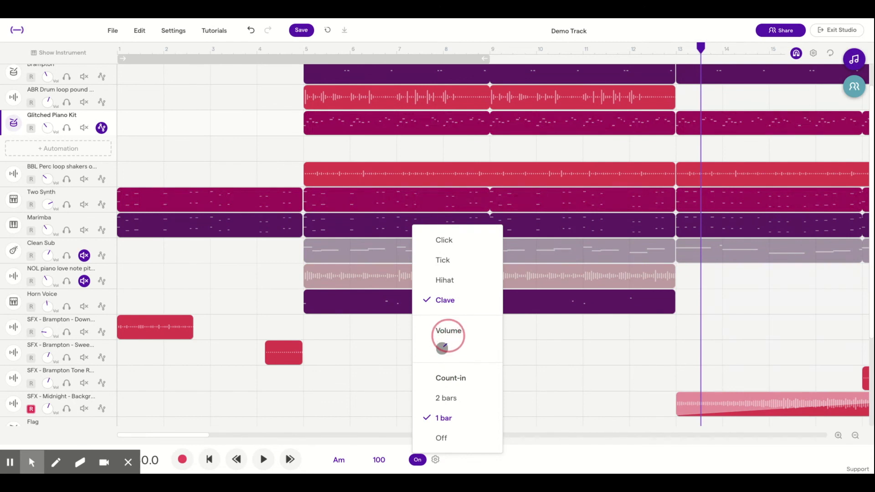
mouse_move(448, 336)
left_mouse_down()
mouse_move(452, 312)
mouse_move(447, 339)
left_mouse_up()
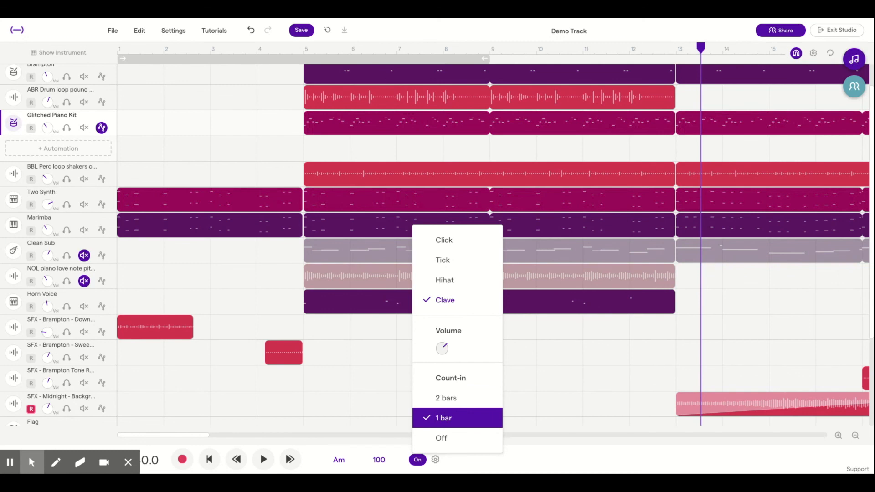
left_click(520, 413)
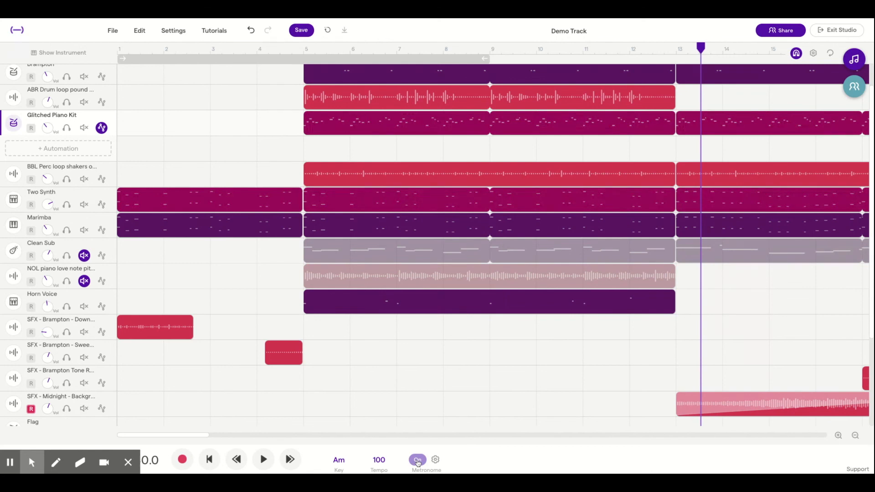
Place the playhead at bar 5 on the SFX - Midnight track and open the loop library
left_click(302, 409)
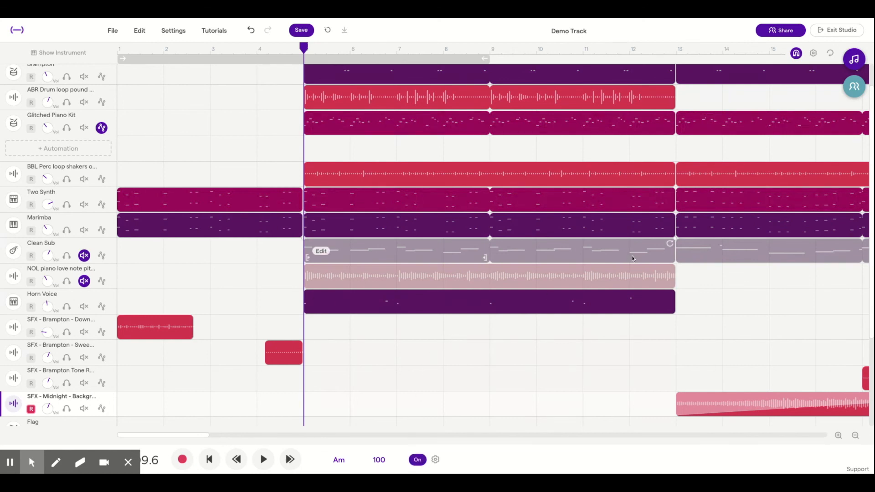
left_click(855, 59)
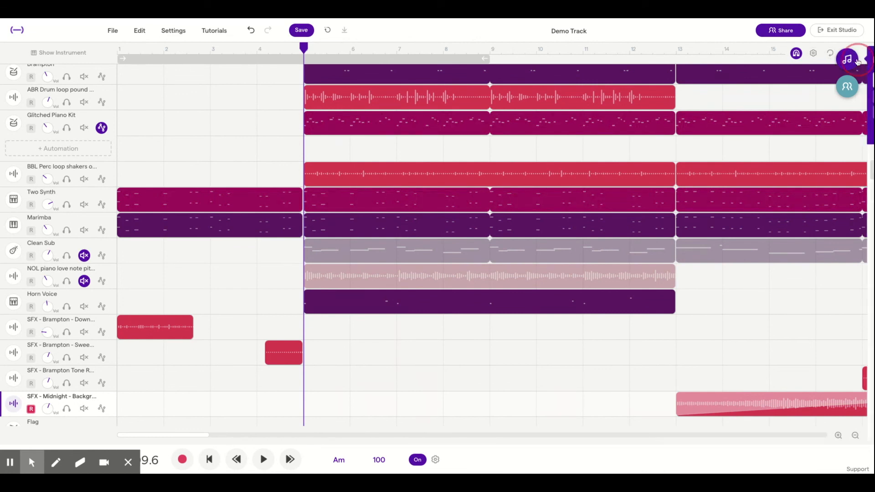
left_click(860, 81)
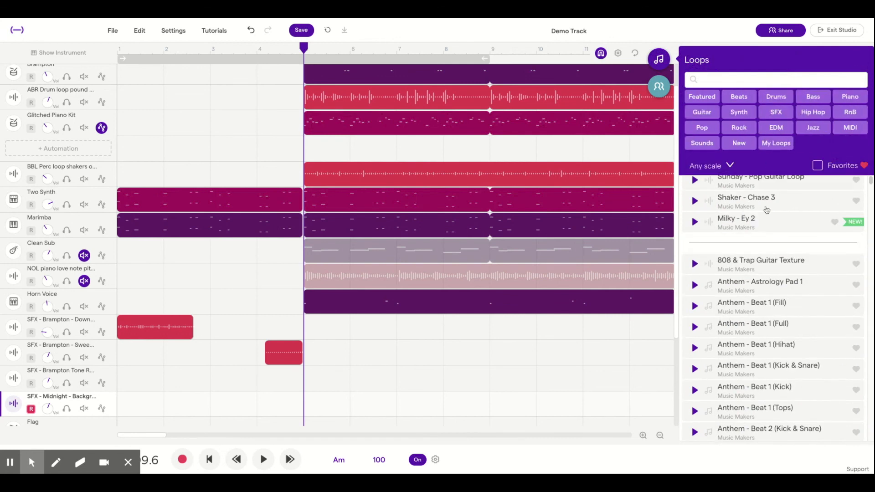
Browse the loop list and preview the Bass - Beach loop
scroll(763, 283, "down", 3)
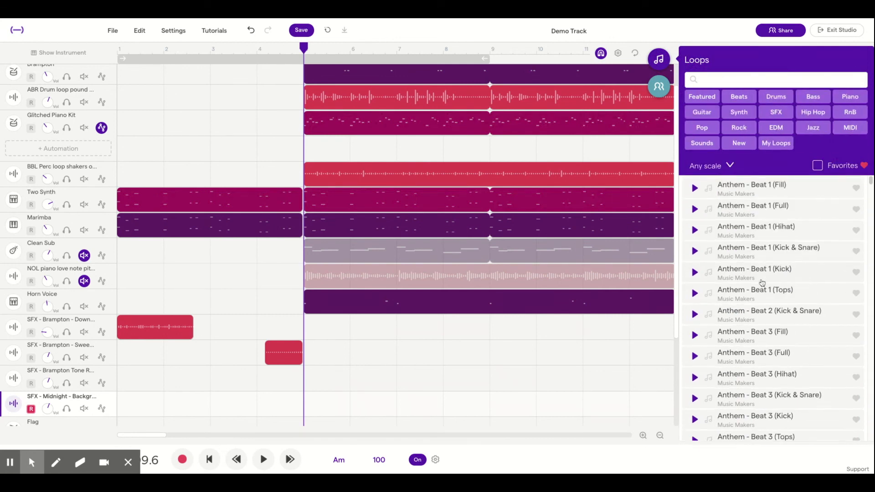
scroll(760, 287, "down", 3)
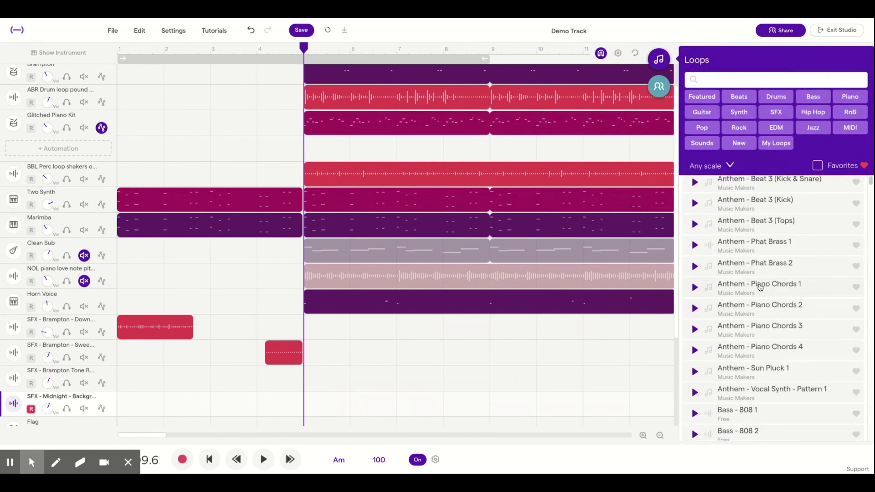
scroll(760, 286, "down", 10)
scroll(761, 291, "down", 7)
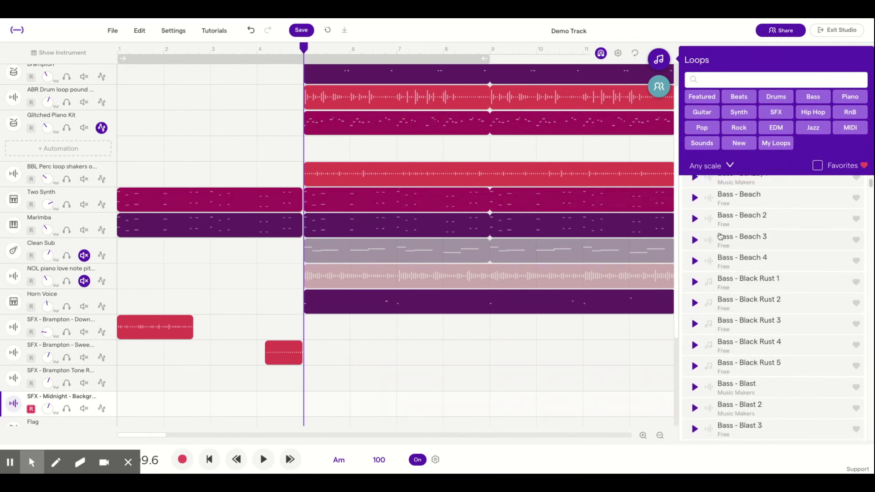
left_click(694, 199)
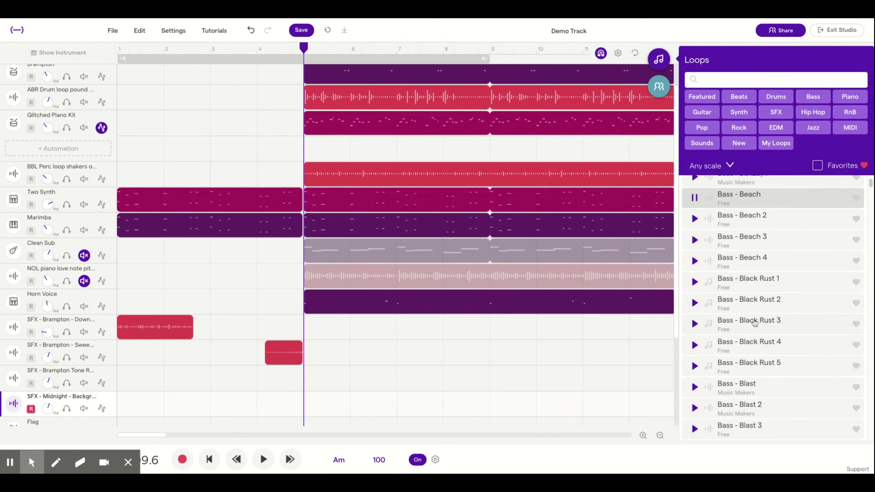
scroll(754, 321, "down", 4)
scroll(754, 323, "up", 5)
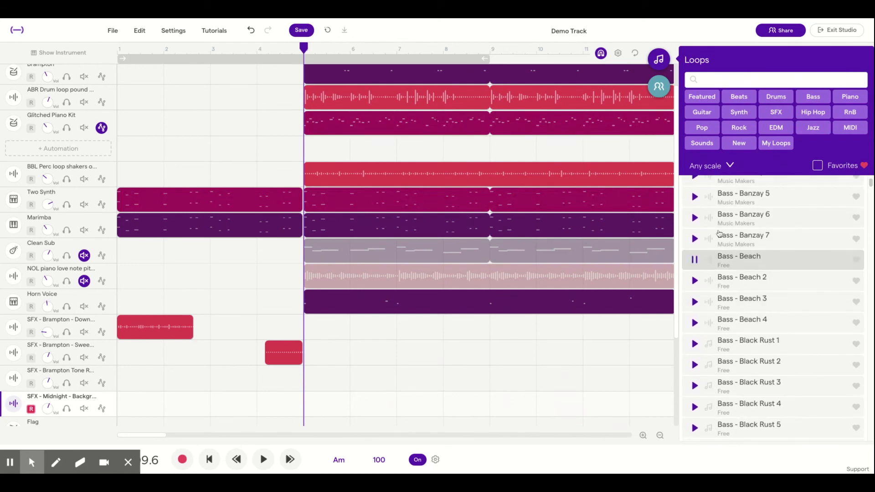
Filter the loops by Piano and preview the Piano - Blazin Bright loop
left_click(856, 98)
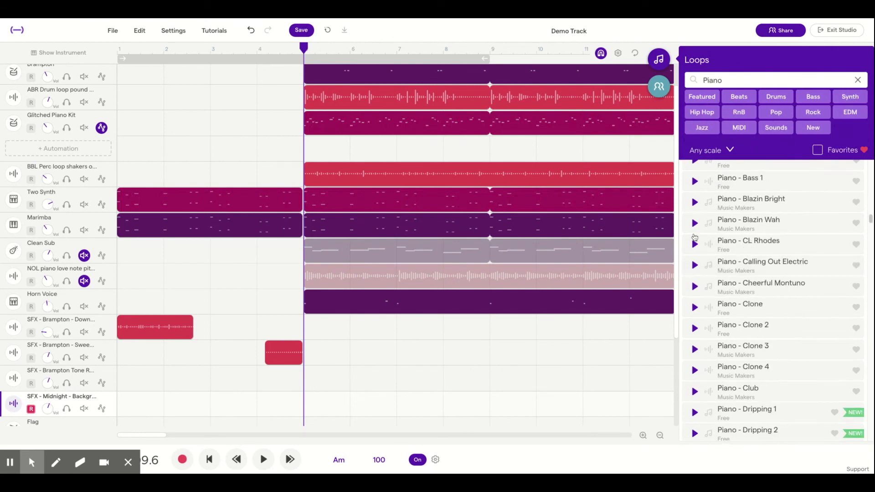
left_click(695, 203)
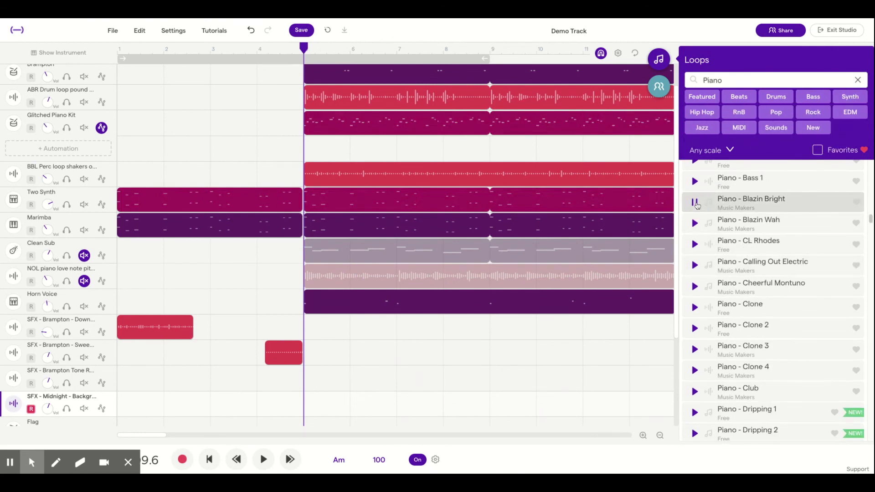
left_click(697, 203)
Combine the Piano filter with Beats, clear it to filter by Beats alone, and preview Anthem - Beat 1 (Full)
left_click(745, 100)
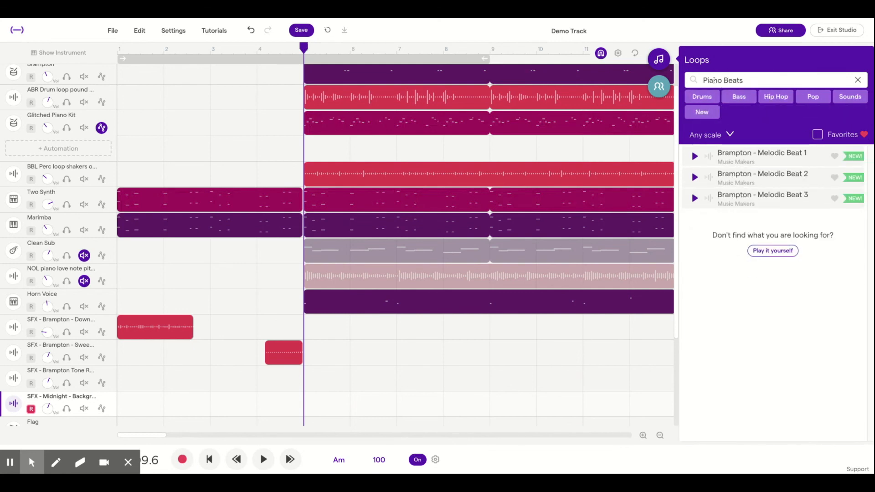
left_click(857, 82)
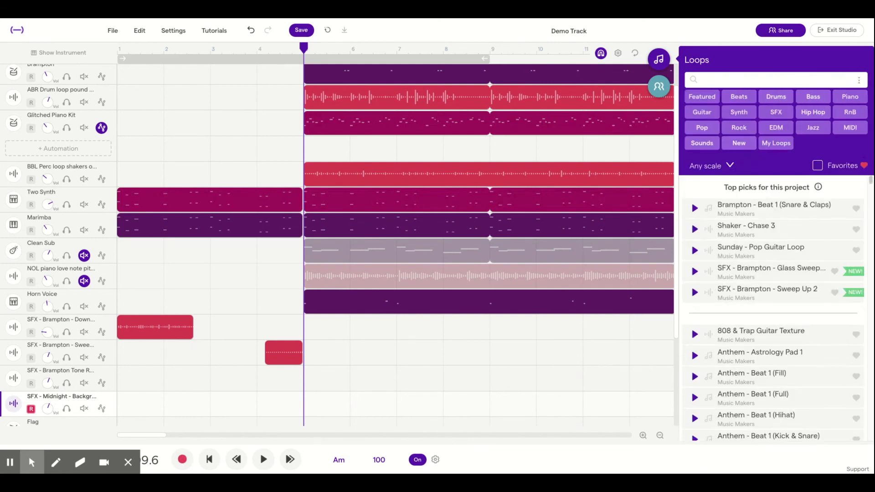
left_click(740, 95)
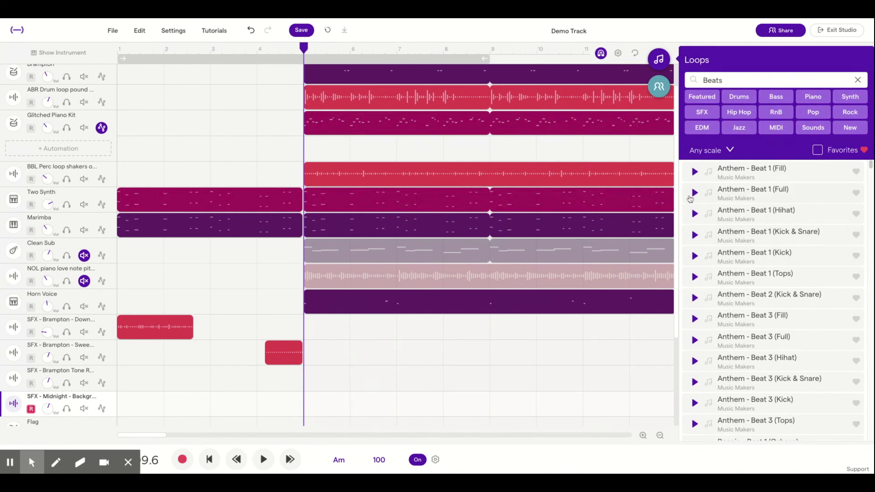
left_click(695, 193)
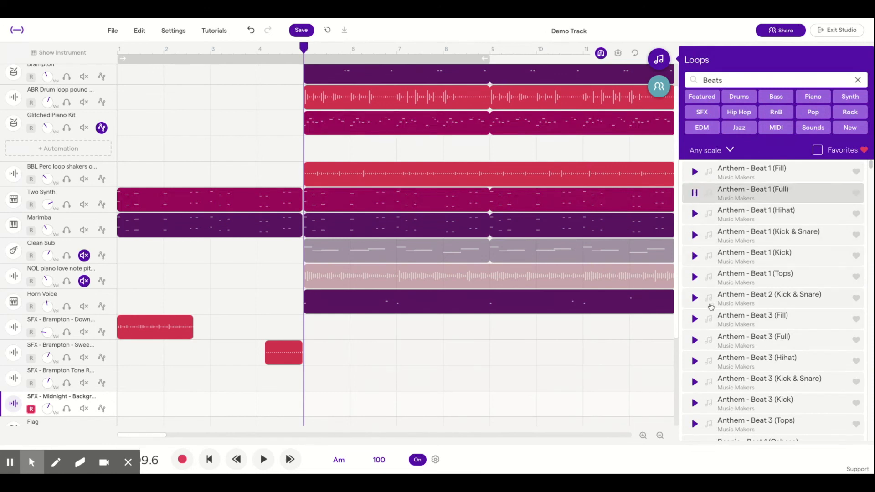
Stop the Anthem preview, preview the Beat - 808 Basic Electro Funk loop, and add that loop to the project on a new track
scroll(711, 308, "down", 10)
scroll(711, 308, "up", 12)
left_click(695, 193)
scroll(730, 319, "down", 10)
scroll(731, 319, "down", 3)
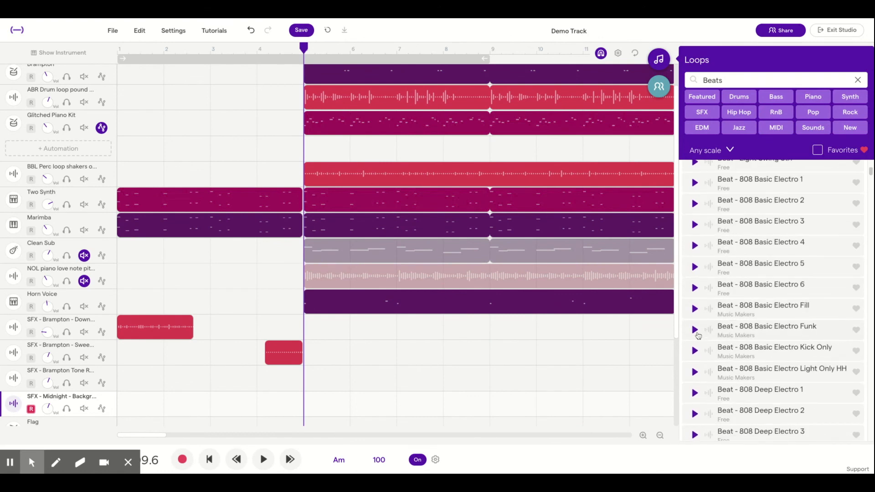
left_click(696, 332)
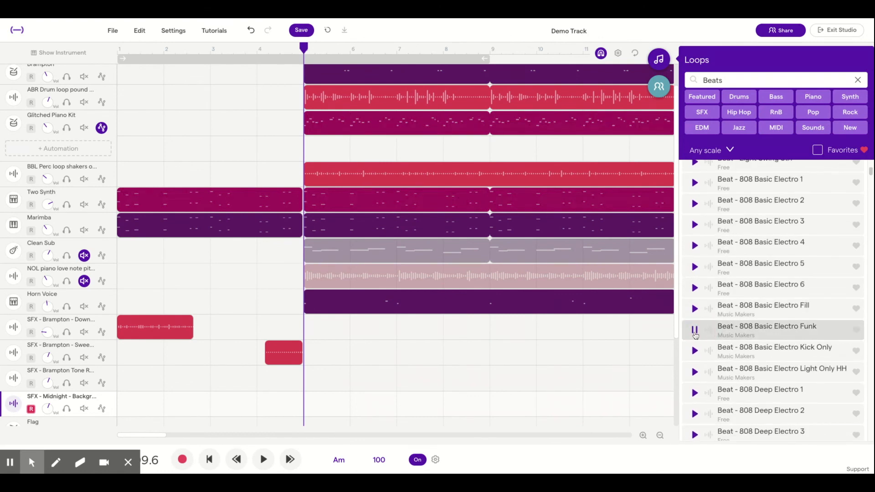
left_click(695, 330)
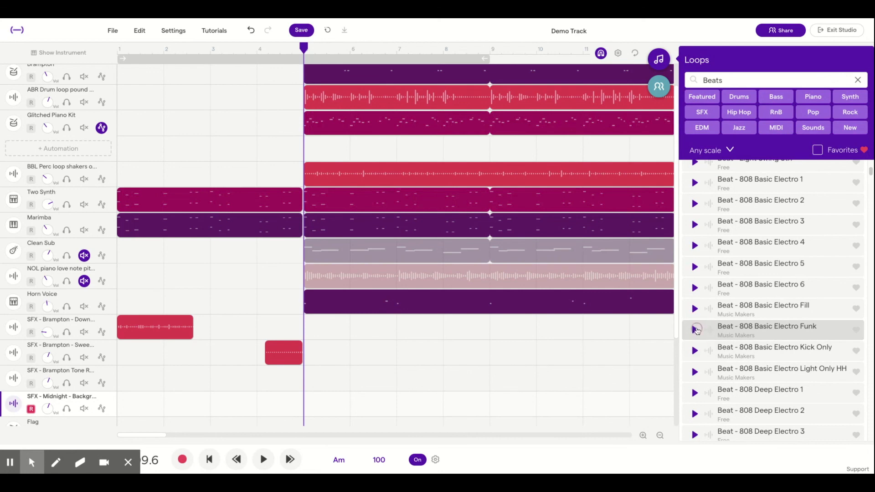
double_click(779, 330)
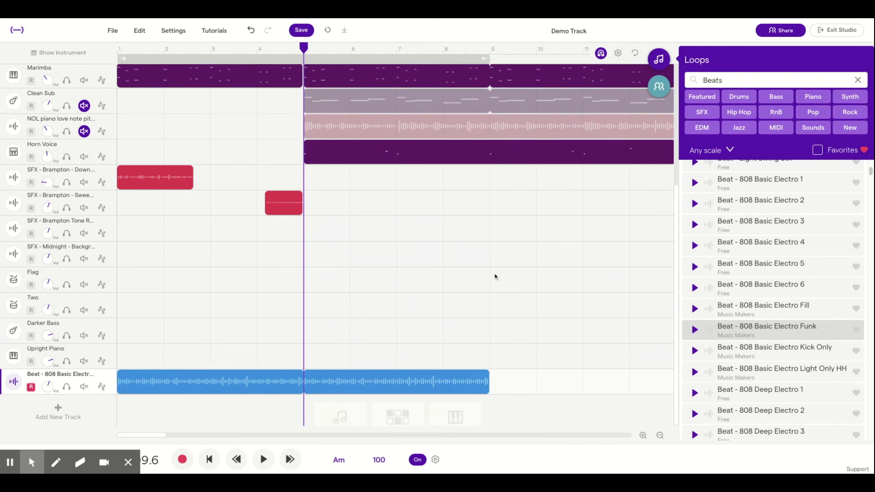
Solo the 808 Basic Electro Funk track and play it from the song's start with the metronome turned off
mouse_move(137, 390)
left_click(209, 460)
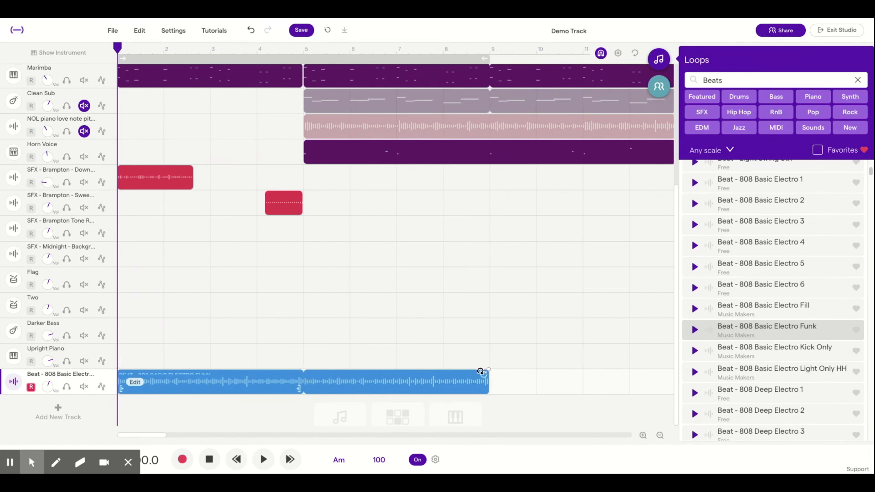
left_click(67, 388)
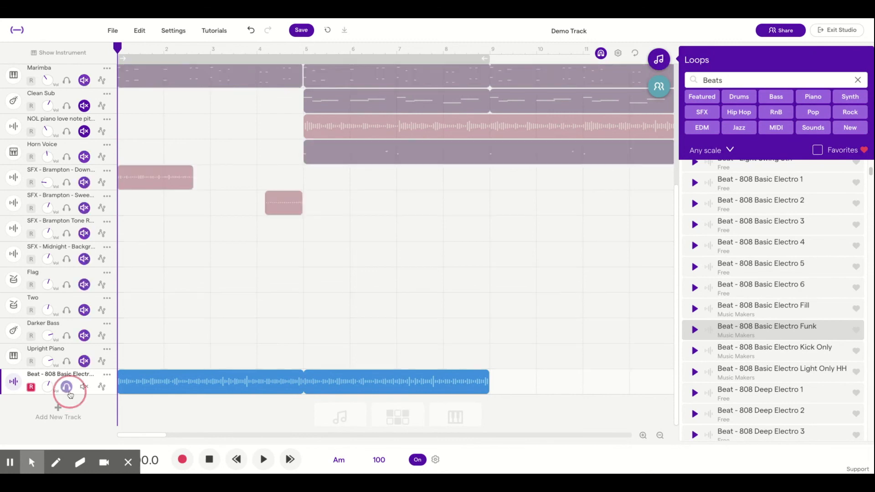
left_click(264, 460)
left_click(418, 459)
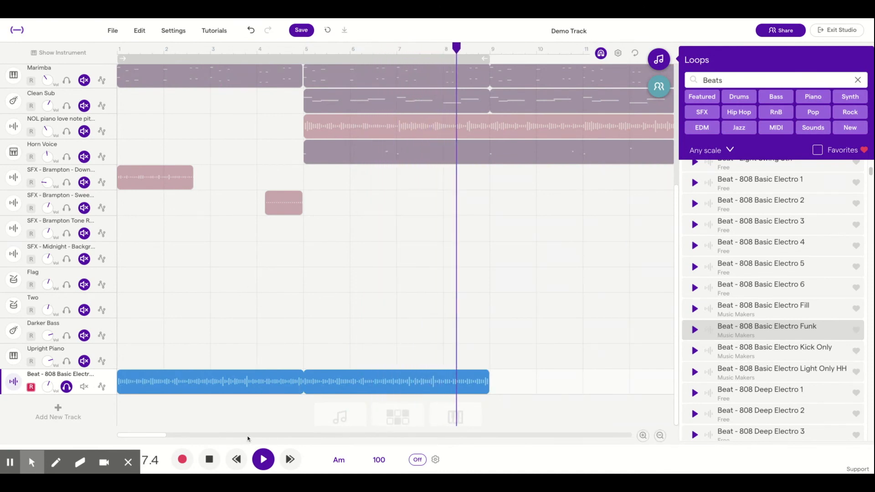
left_click(209, 459)
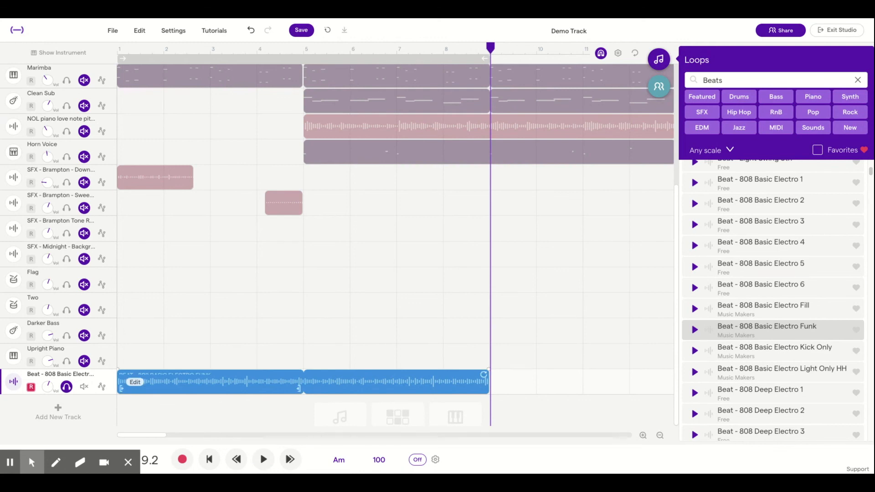
Turn on cycle playback over bars 1 to 9 and play from about bar 7.7 past the cycle end
left_click(484, 375)
left_click_drag(484, 376, 488, 404)
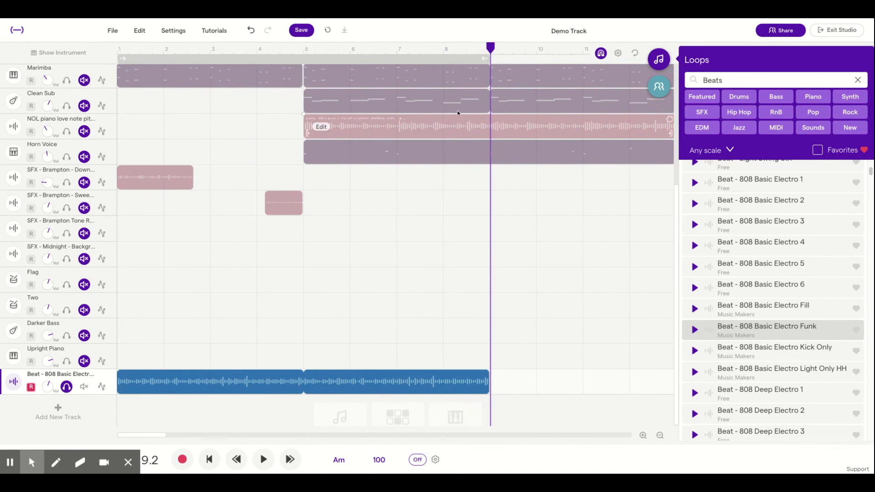
left_click(406, 59)
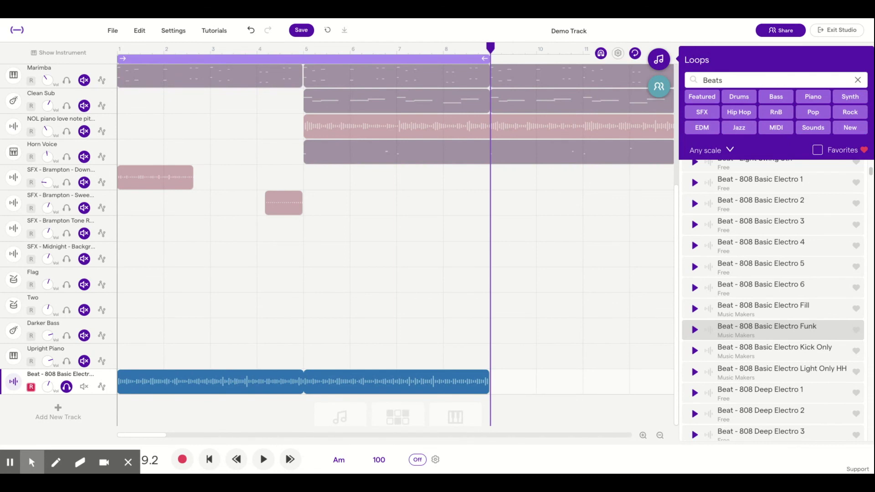
left_click(432, 48)
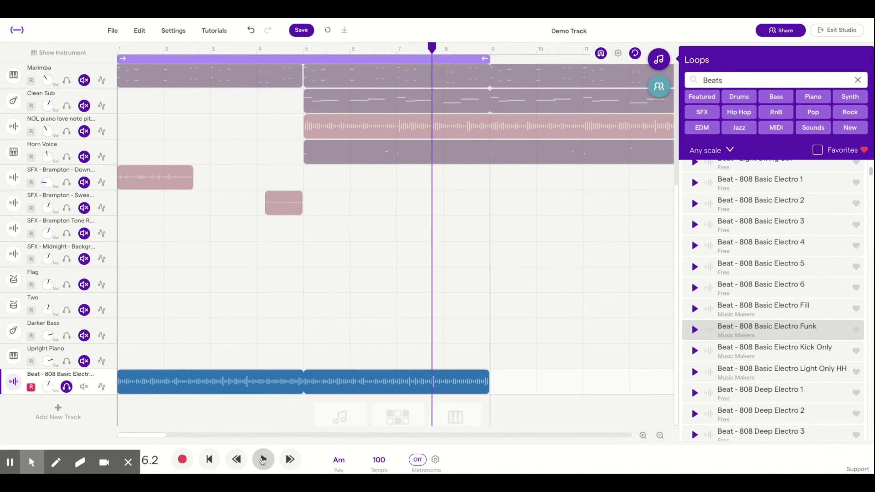
left_click(263, 460)
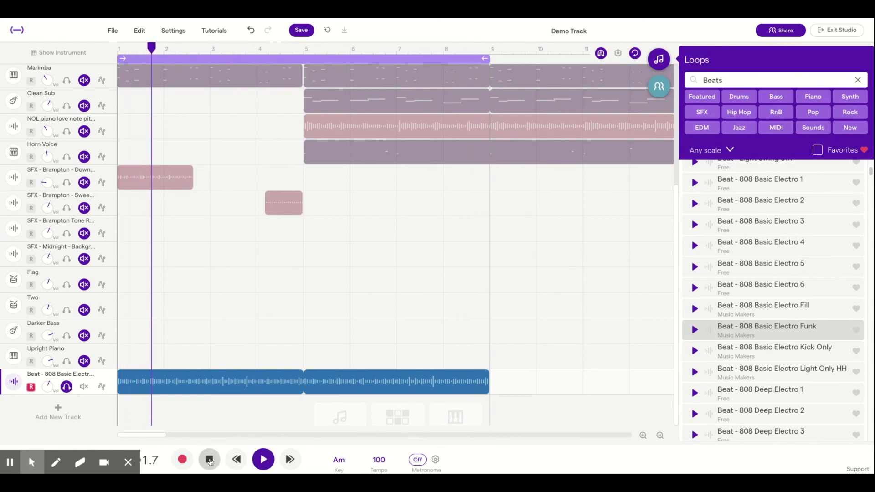
left_click(209, 460)
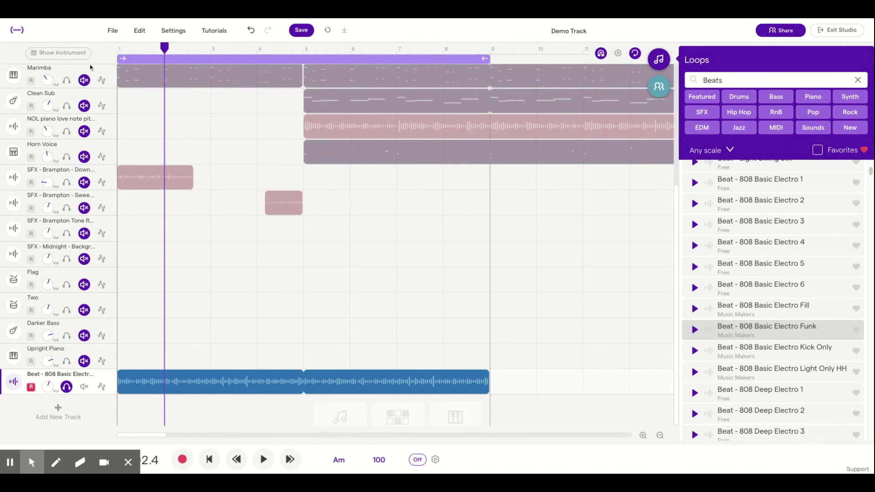
Toggle cycle playback off and back on, using both the cycle bar and its switch
left_click(219, 61)
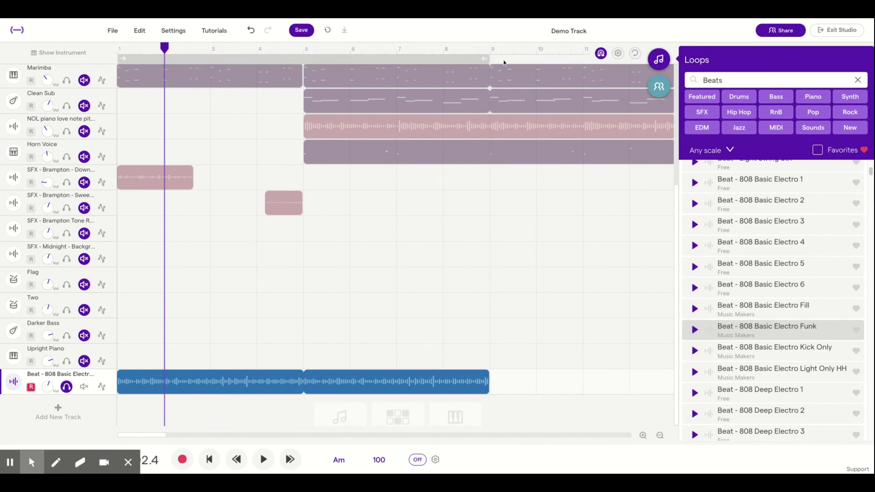
left_click(635, 53)
left_click(635, 53)
left_click(634, 54)
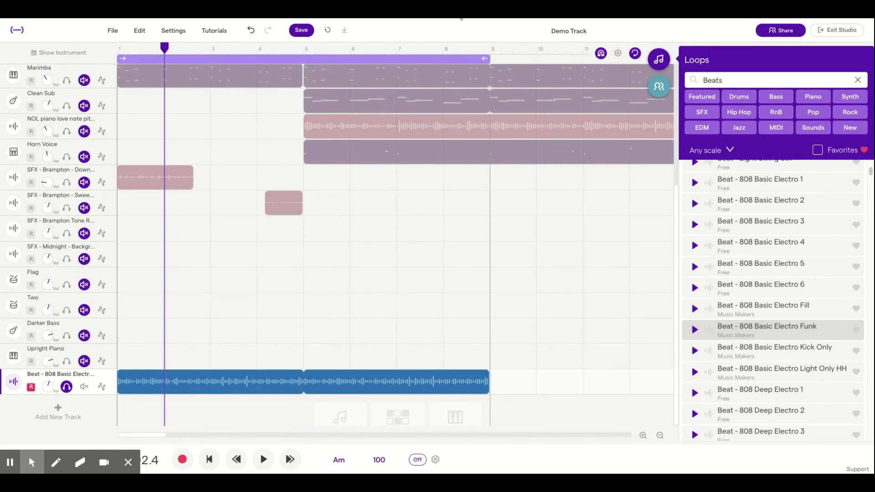
Disarm recording on the 808 Basic Electro Funk track and close the loop library
left_click(31, 387)
left_click(659, 59)
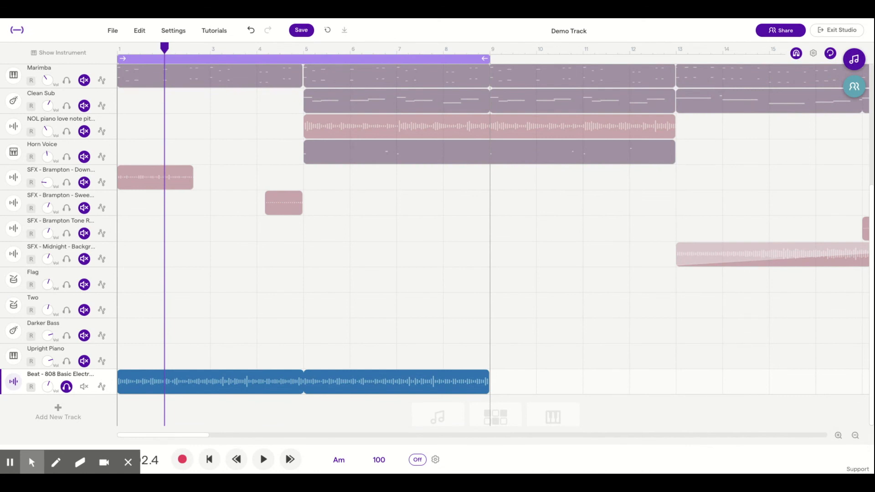
Save the project and delete the selected 808 beat region from the last track
left_click(293, 34)
left_click(301, 33)
key("Delete")
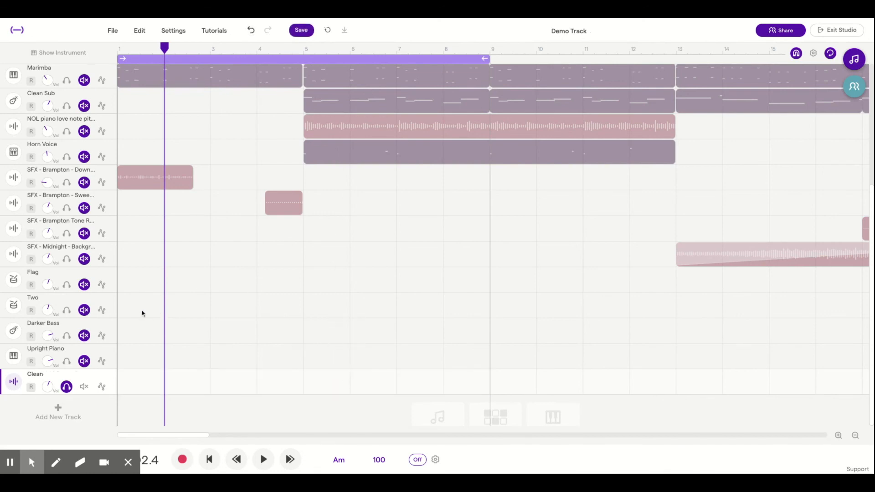
Rename the last track, trying a person's name and Soprano 1, and finish with the name Clean
mouse_move(112, 378)
left_click(107, 378)
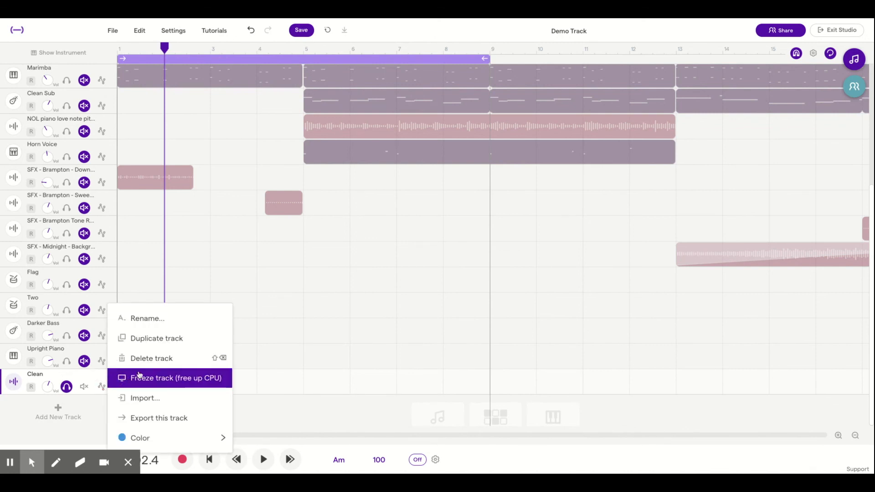
mouse_move(173, 440)
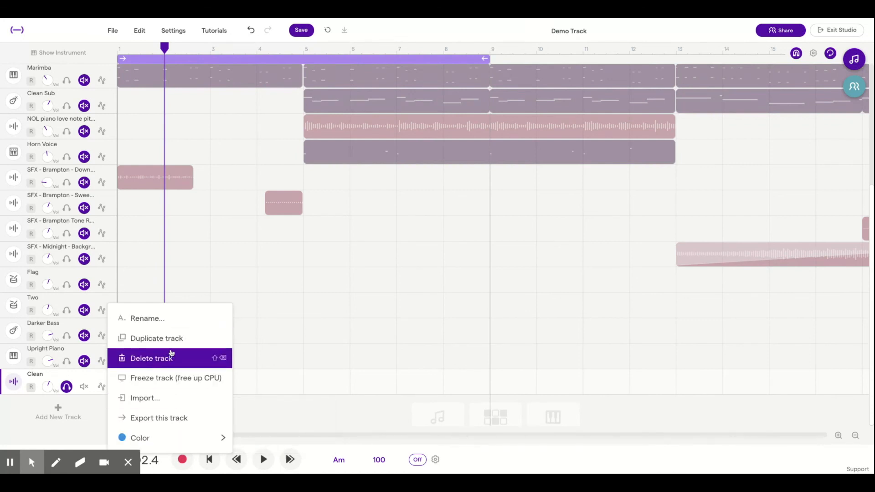
left_click(173, 322)
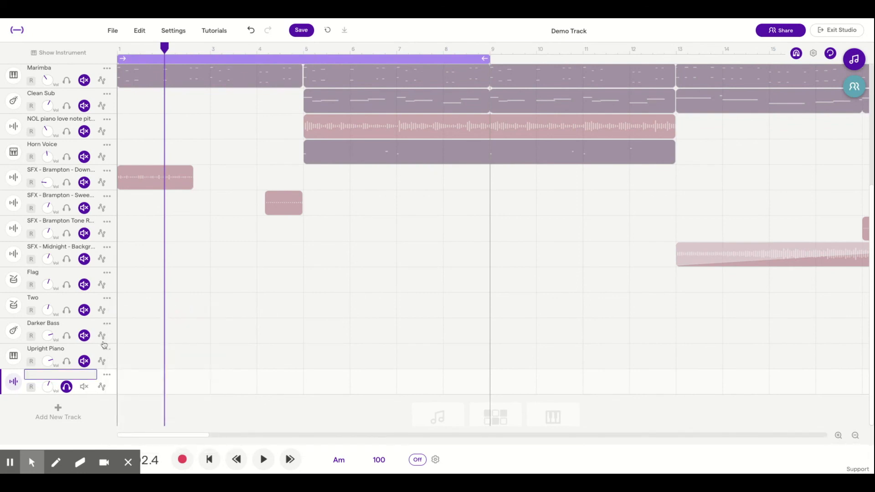
type("K. Murray")
key("BackSpace")
key("BackSpace")
key("BackSpace")
key("BackSpace")
key("BackSpace")
key("BackSpace")
key("BackSpace")
key("BackSpace")
type("Soprano 1")
key("BackSpace")
key("BackSpace")
key("BackSpace")
key("BackSpace")
key("BackSpace")
key("BackSpace")
key("BackSpace")
key("BackSpace")
key("BackSpace")
type("Clean")
Change the Clean track's color to dark green
left_click(111, 376)
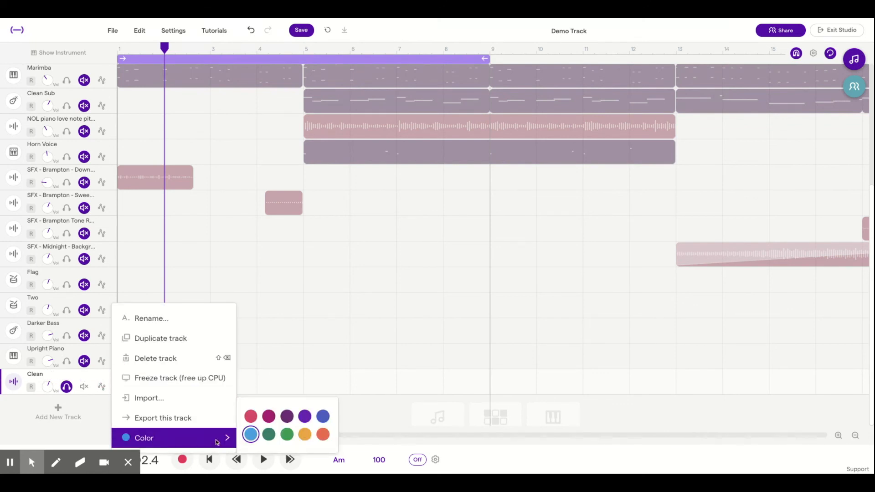
left_click(269, 434)
left_click(297, 350)
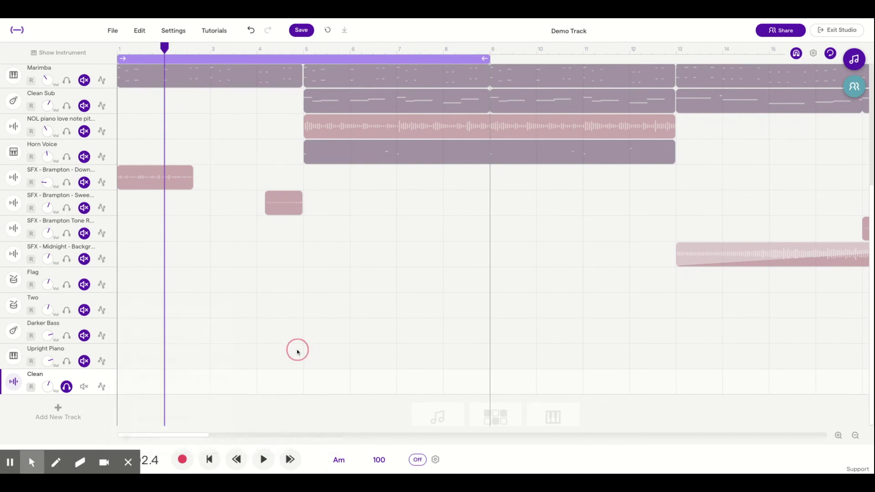
Solo the Two Synth and Marimba tracks as well
scroll(251, 300, "up", 2)
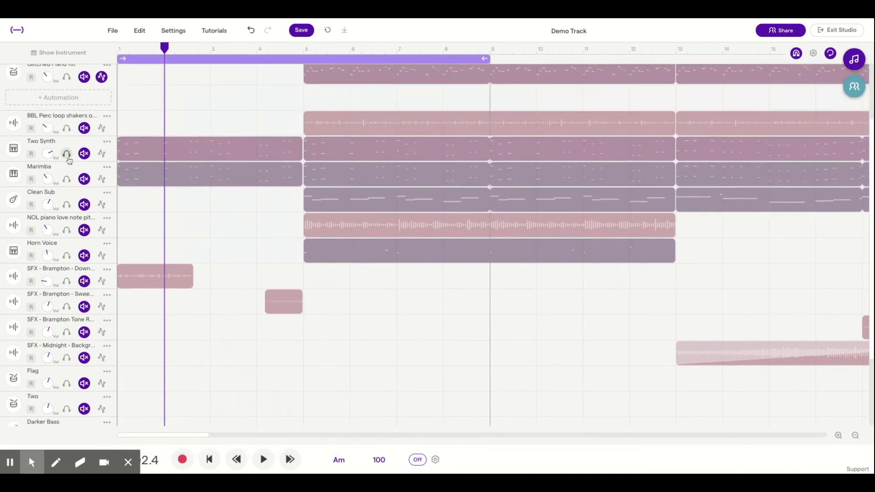
left_click(66, 153)
left_click(67, 179)
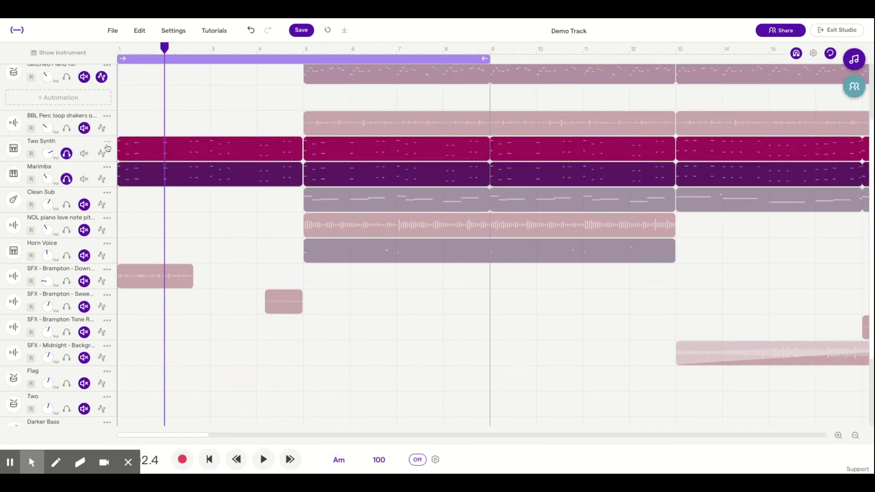
Change the Two Synth track's color to green
left_click(110, 146)
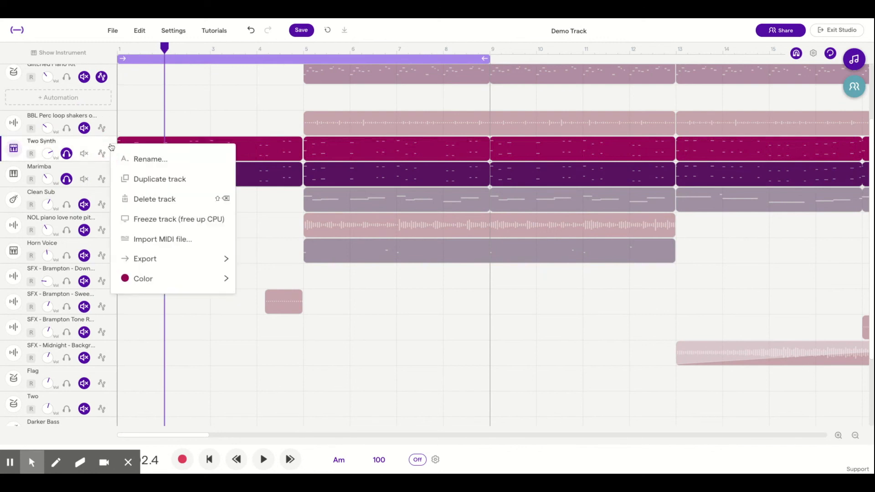
mouse_move(168, 277)
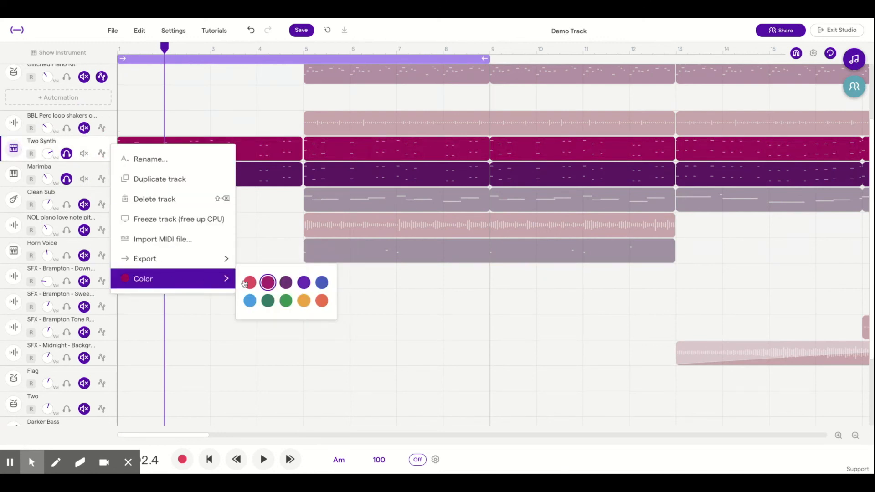
left_click(285, 300)
left_click(264, 238)
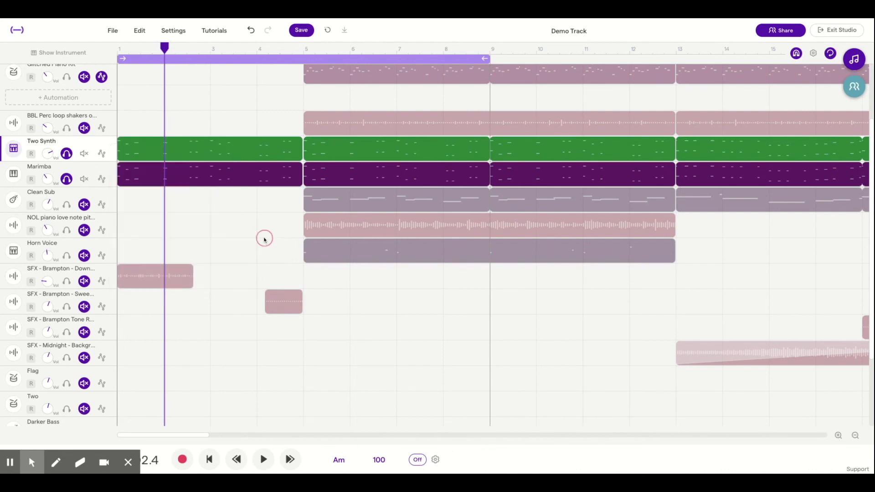
Change the Marimba track's color to red
left_click(109, 171)
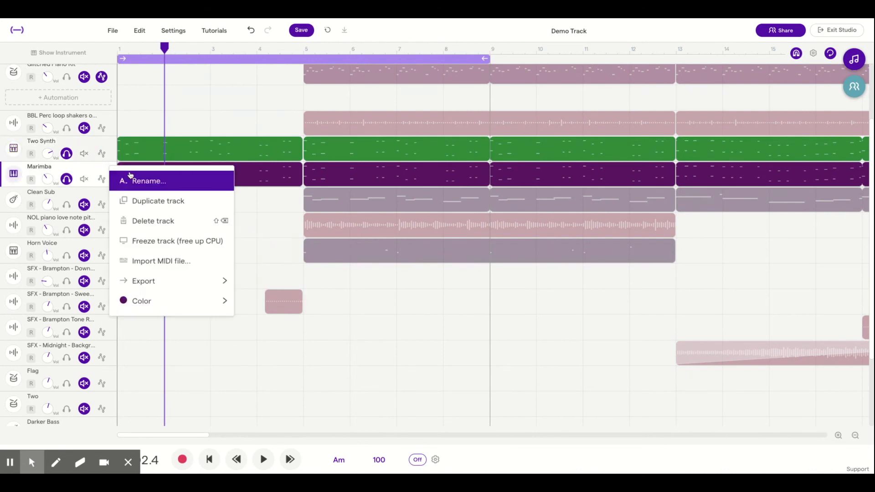
mouse_move(170, 301)
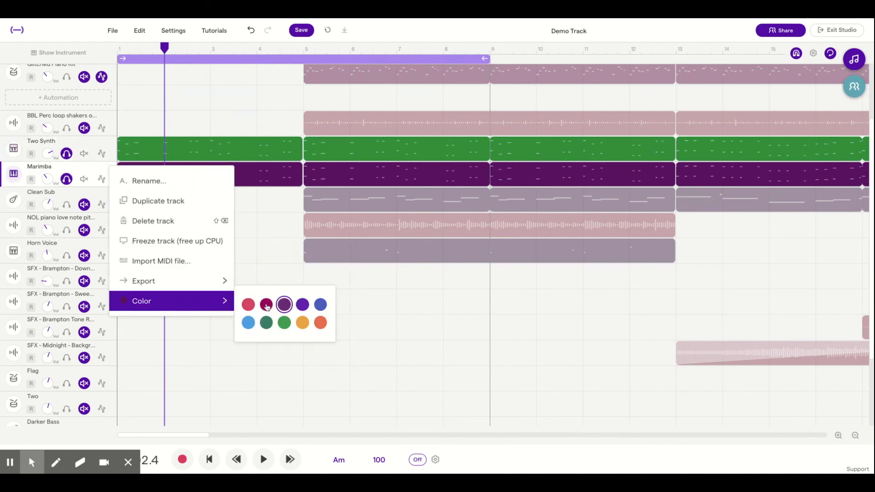
left_click(249, 305)
left_click(452, 344)
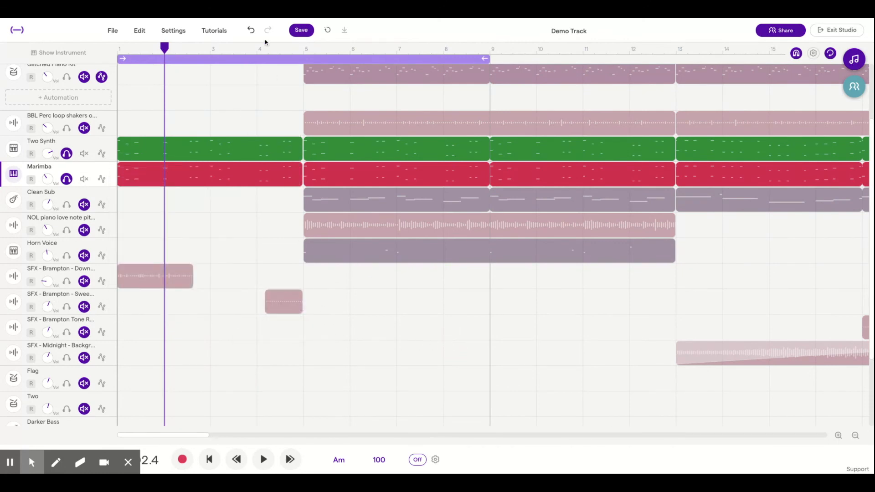
Undo the color changes on the Marimba and Two Synth tracks
left_click(252, 31)
left_click(252, 31)
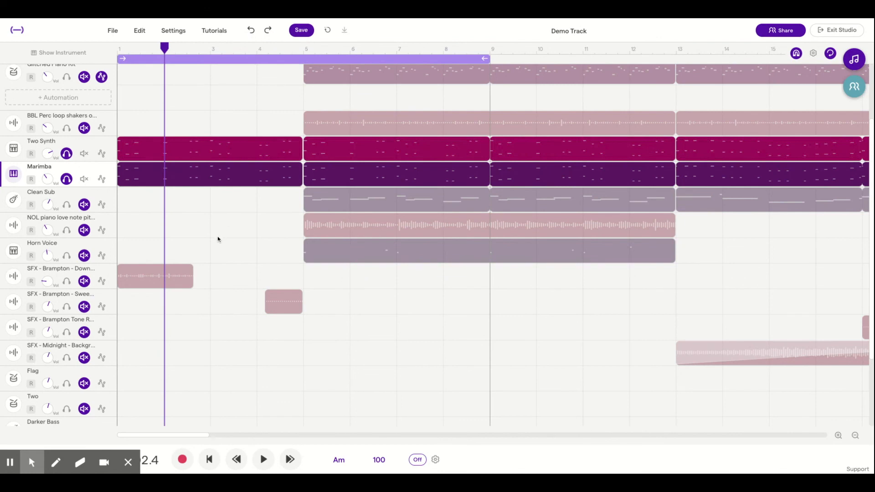
Turn off cycle playback over bars 1 to 9
scroll(155, 236, "up", 1)
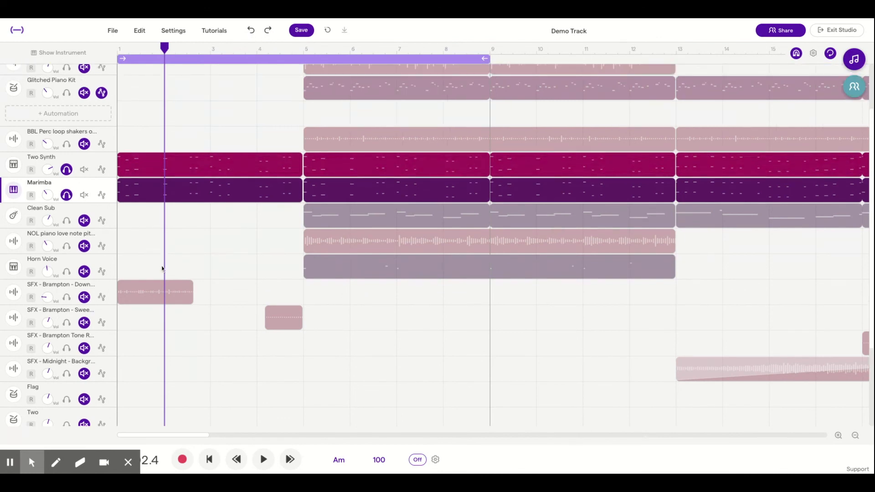
scroll(161, 265, "up", 2)
scroll(162, 262, "up", 2)
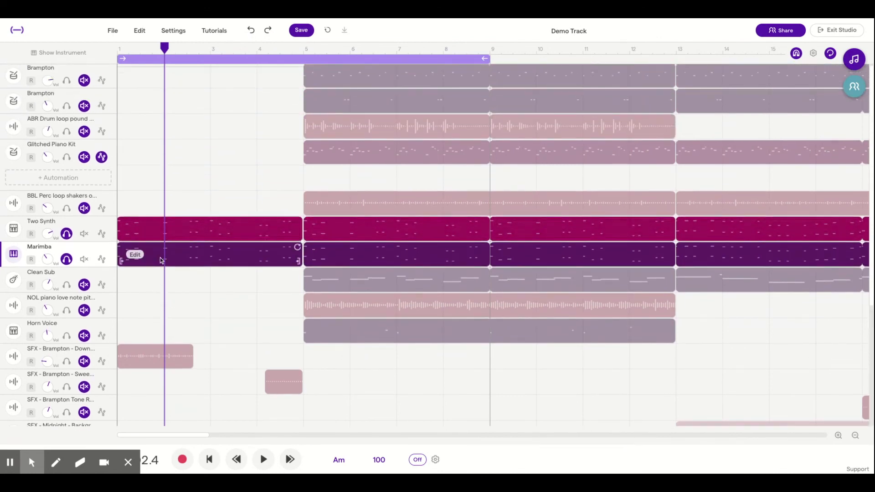
left_click(263, 58)
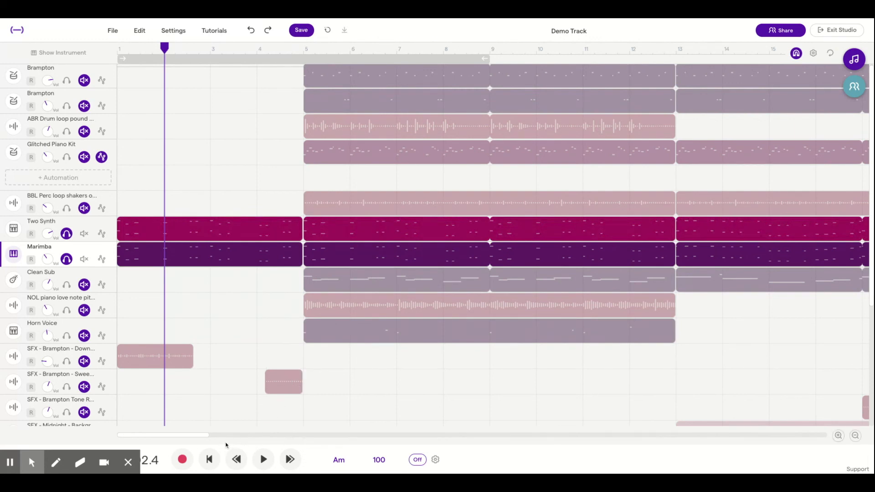
left_click(212, 33)
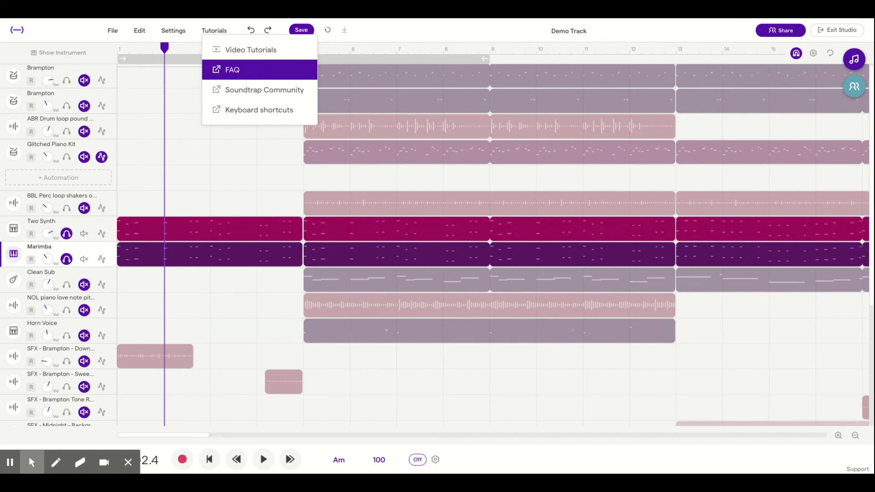
left_click(188, 188)
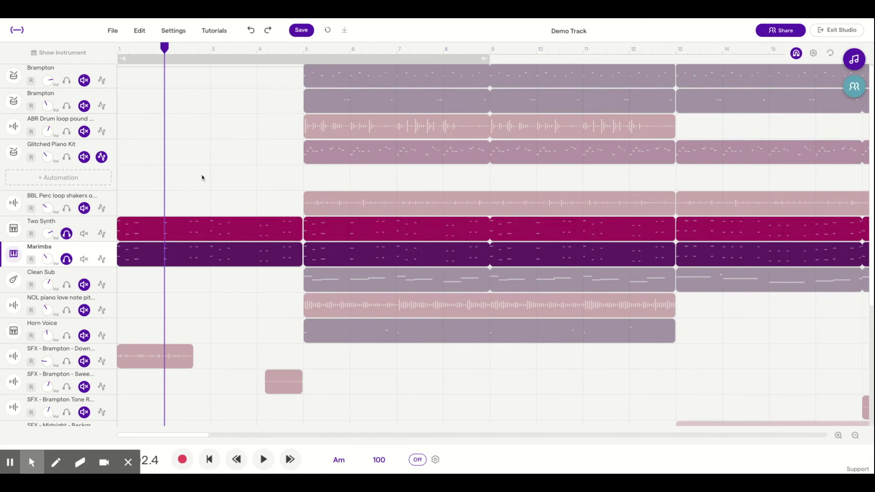